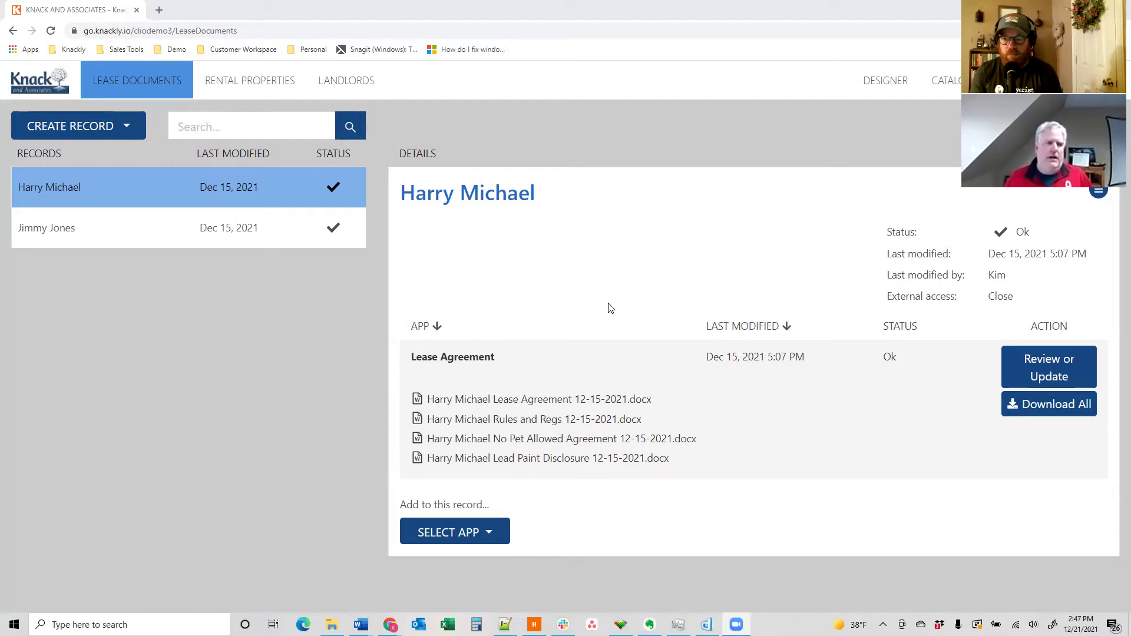
- Create a new Lease Agreement record from the Create Record dropdown and scroll its blank form
{"action": "left_click", "coordinate": [134, 130]}
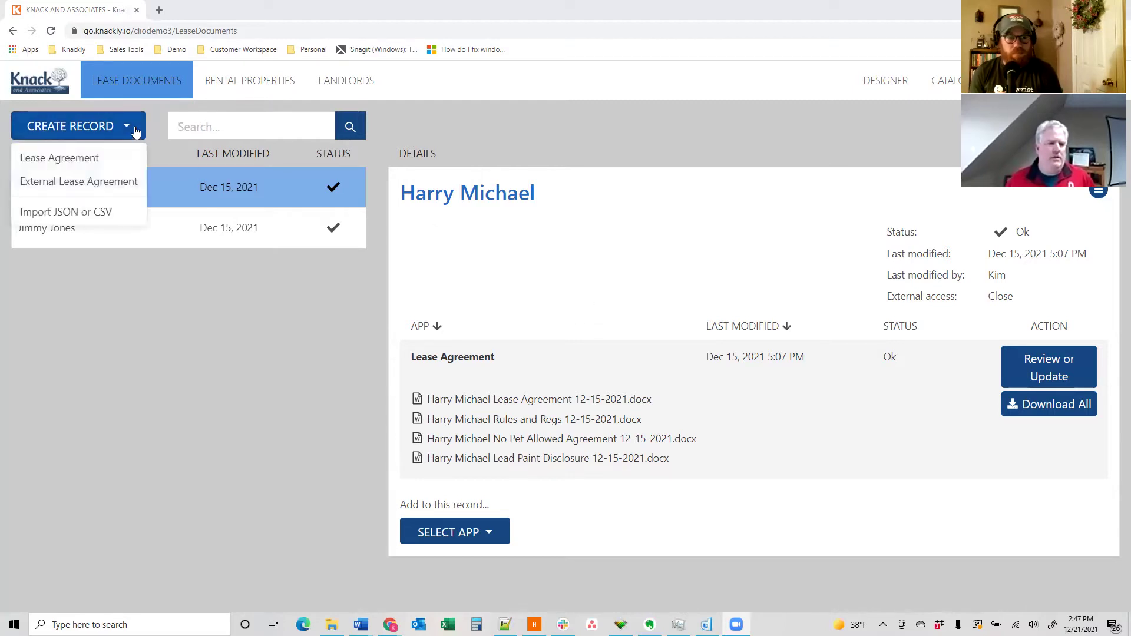
{"action": "left_click", "coordinate": [76, 157]}
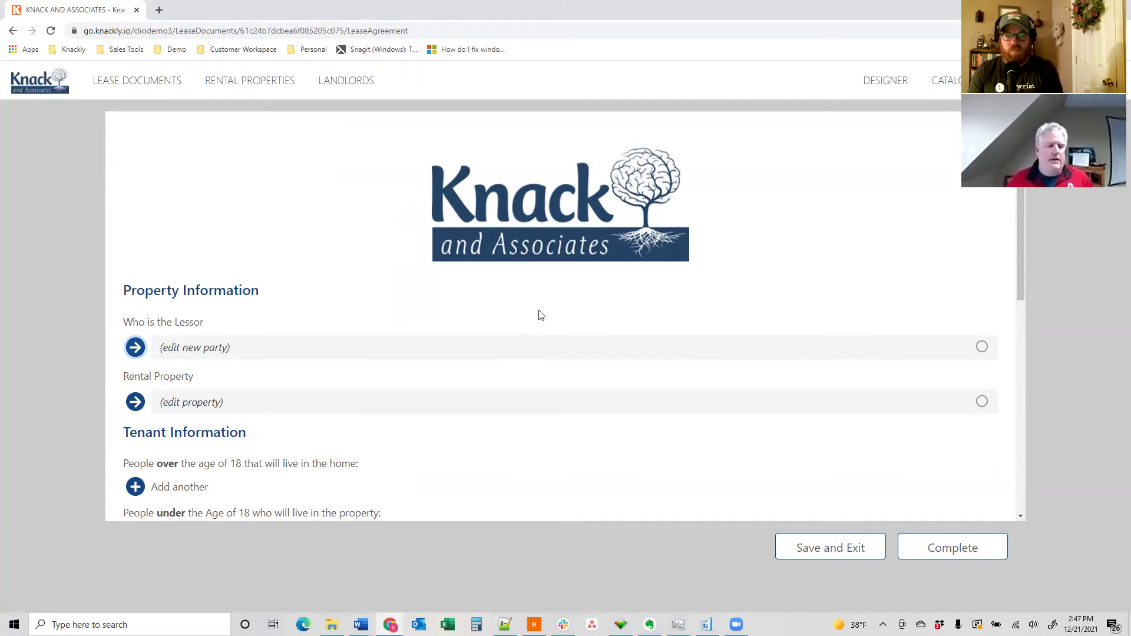
{"action": "scroll", "coordinate": [429, 318], "scroll_direction": "down", "scroll_amount": 1}
{"action": "scroll", "coordinate": [429, 319], "scroll_direction": "down", "scroll_amount": 1}
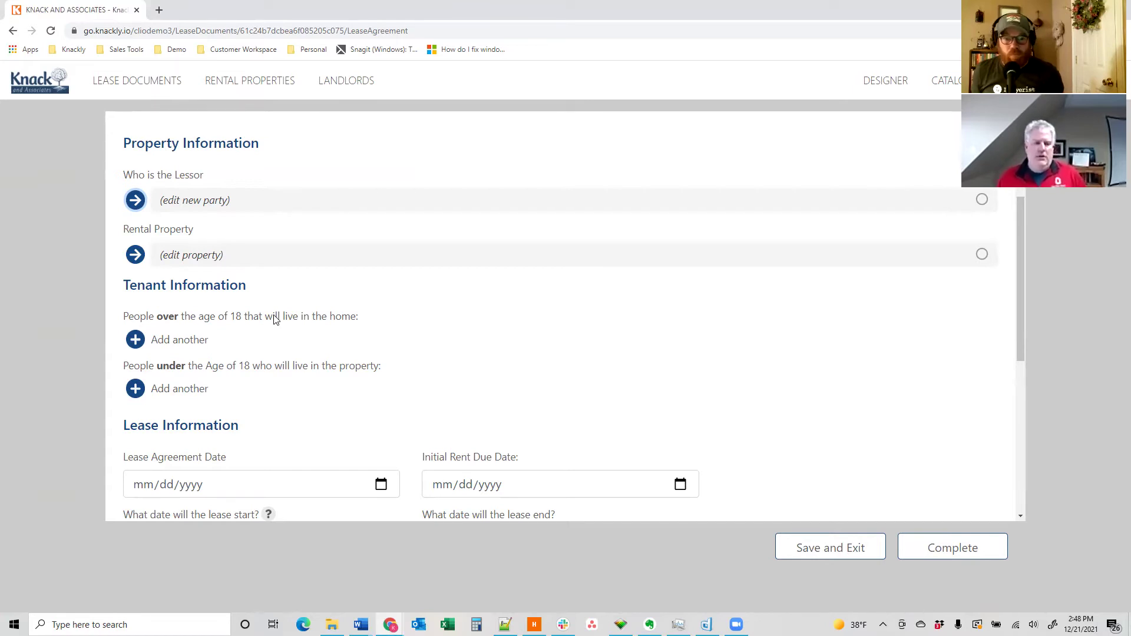
{"action": "scroll", "coordinate": [422, 324], "scroll_direction": "down", "scroll_amount": 3}
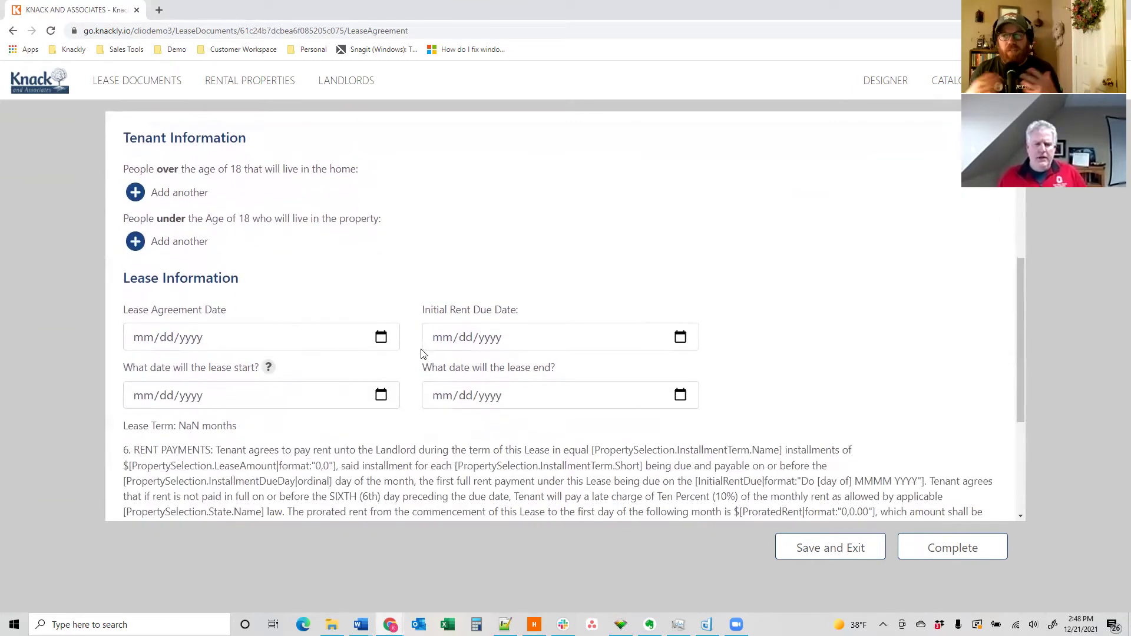
{"action": "scroll", "coordinate": [415, 326], "scroll_direction": "up", "scroll_amount": 2}
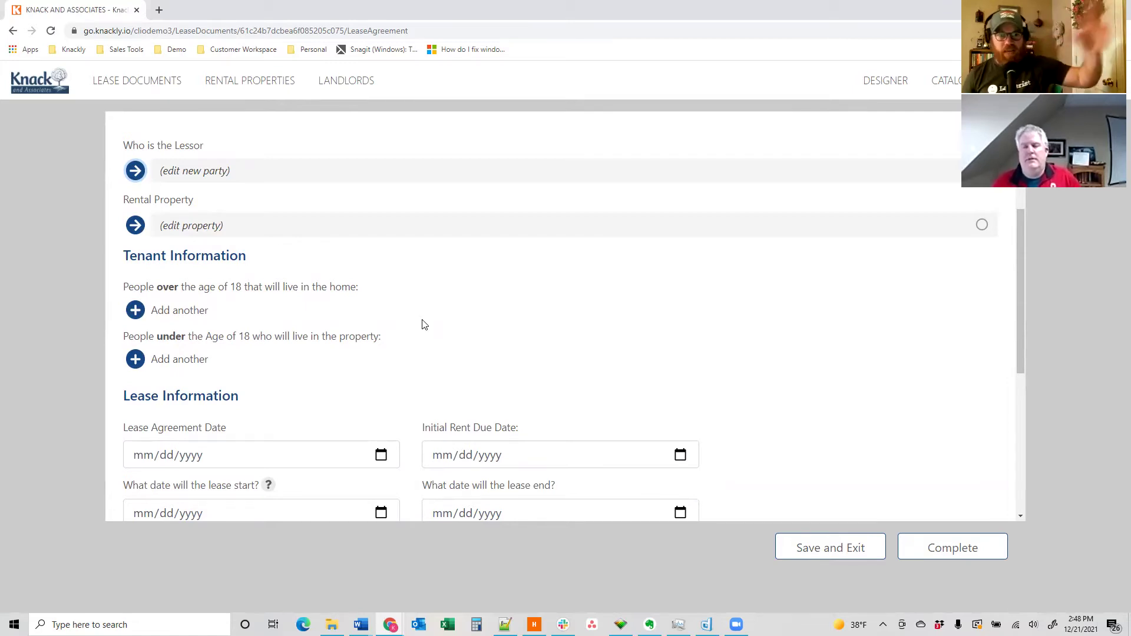
{"action": "scroll", "coordinate": [422, 325], "scroll_direction": "up", "scroll_amount": 3}
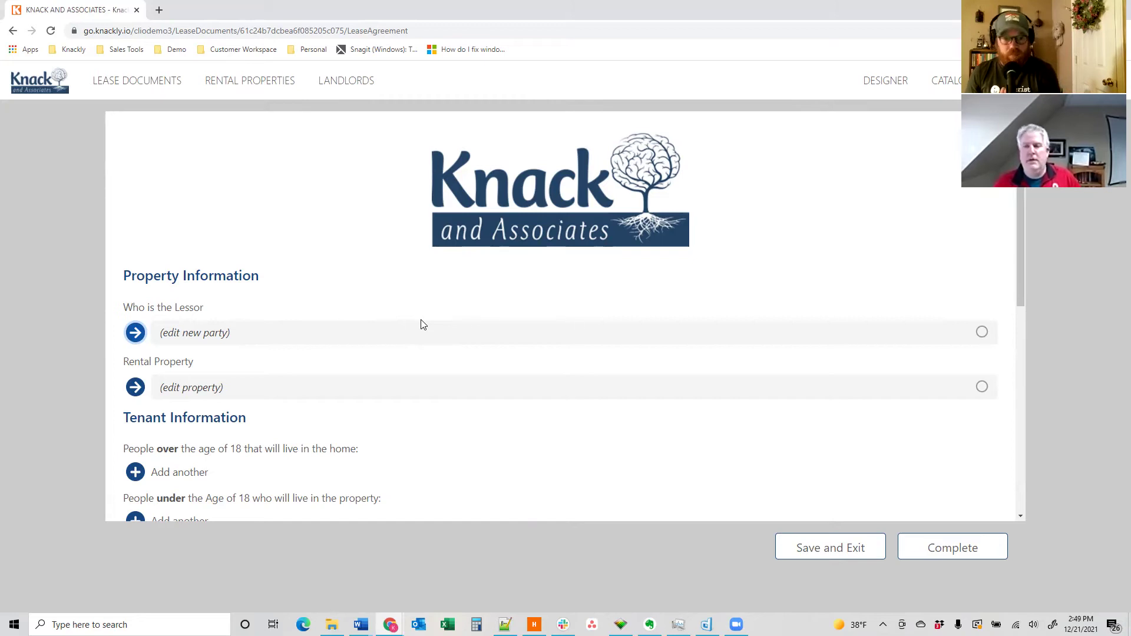
{"action": "scroll", "coordinate": [422, 324], "scroll_direction": "down", "scroll_amount": 4}
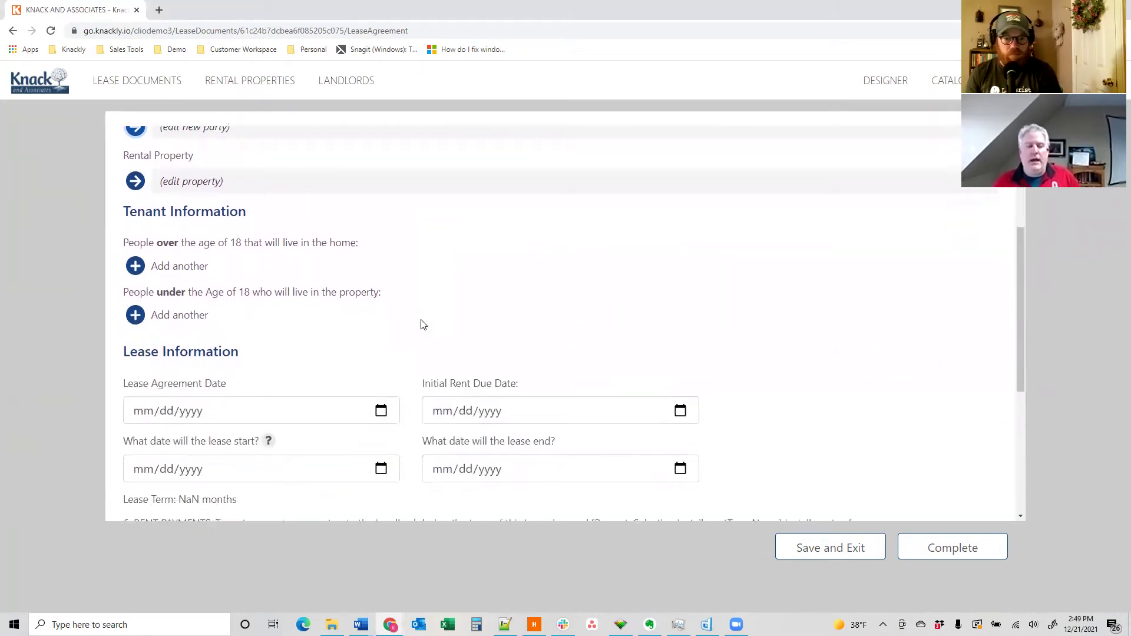
{"action": "scroll", "coordinate": [422, 324], "scroll_direction": "up", "scroll_amount": 1}
{"action": "scroll", "coordinate": [422, 324], "scroll_direction": "down", "scroll_amount": 3}
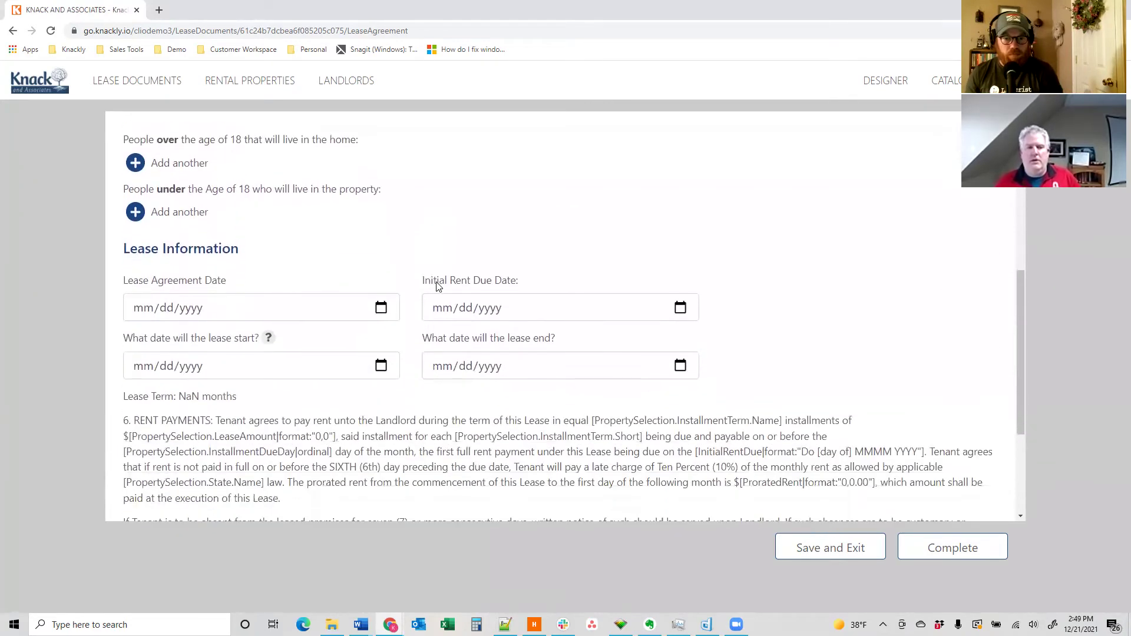
{"action": "scroll", "coordinate": [499, 245], "scroll_direction": "up", "scroll_amount": 5}
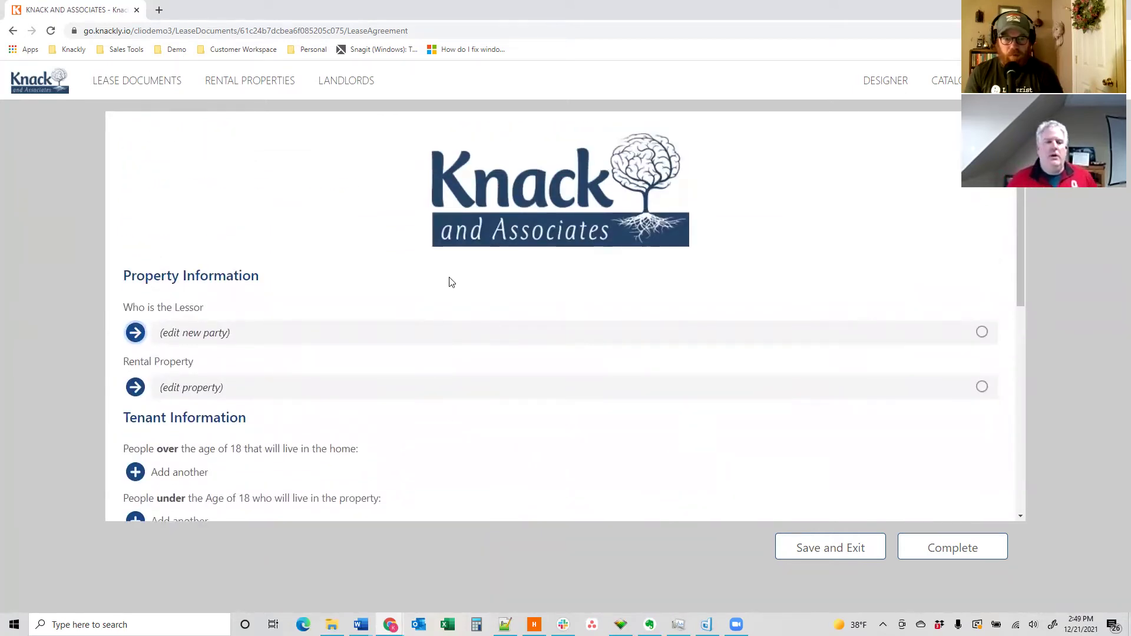
- Pick the saved party Knackly Rents as the lease's Lessor and accept its details
{"action": "left_click", "coordinate": [136, 332]}
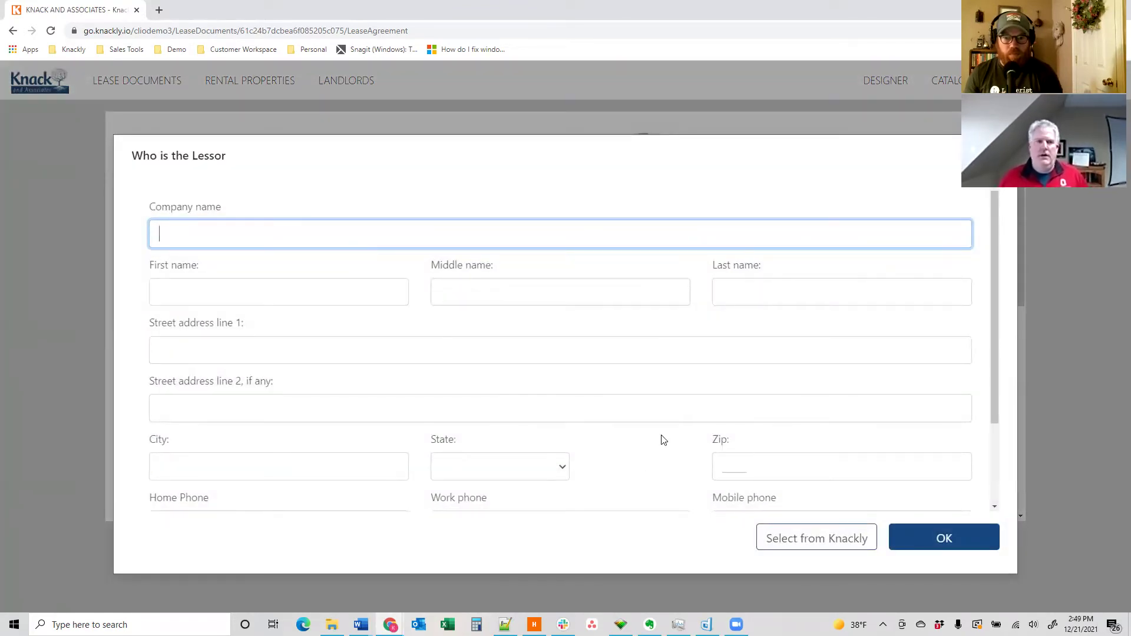
{"action": "left_click", "coordinate": [809, 543]}
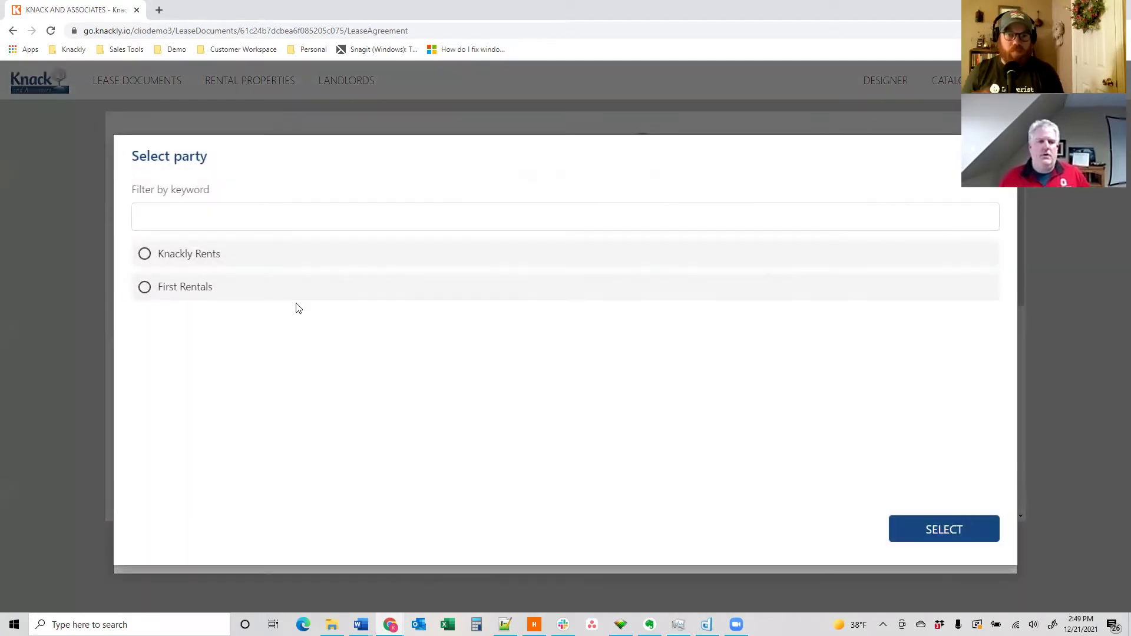
{"action": "left_click", "coordinate": [218, 254]}
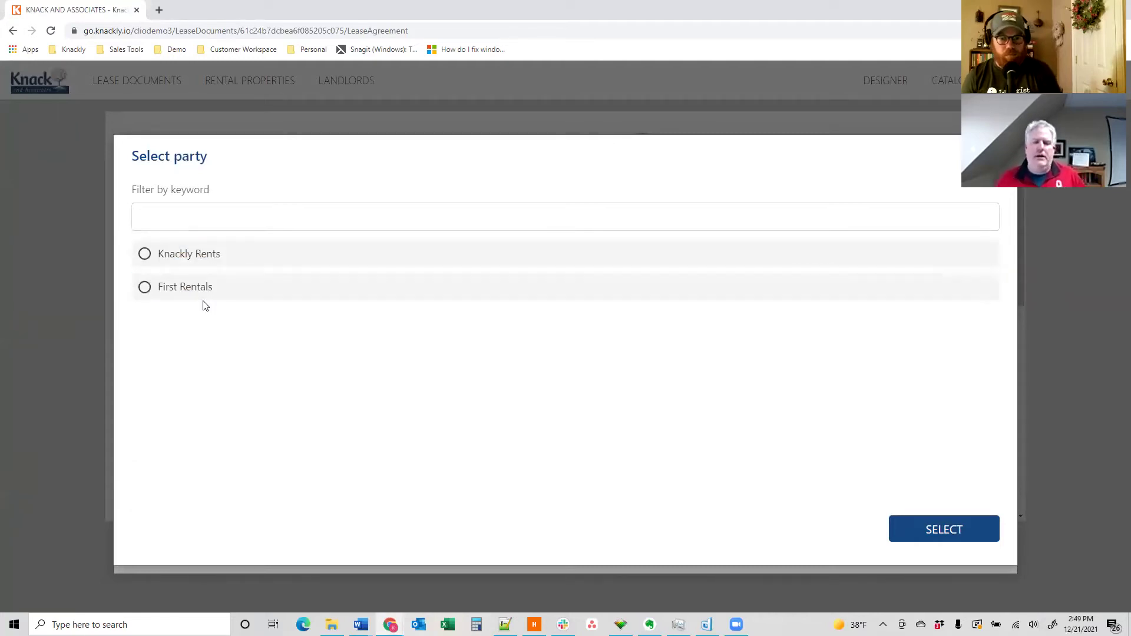
{"action": "left_click", "coordinate": [193, 259]}
{"action": "left_click", "coordinate": [917, 521]}
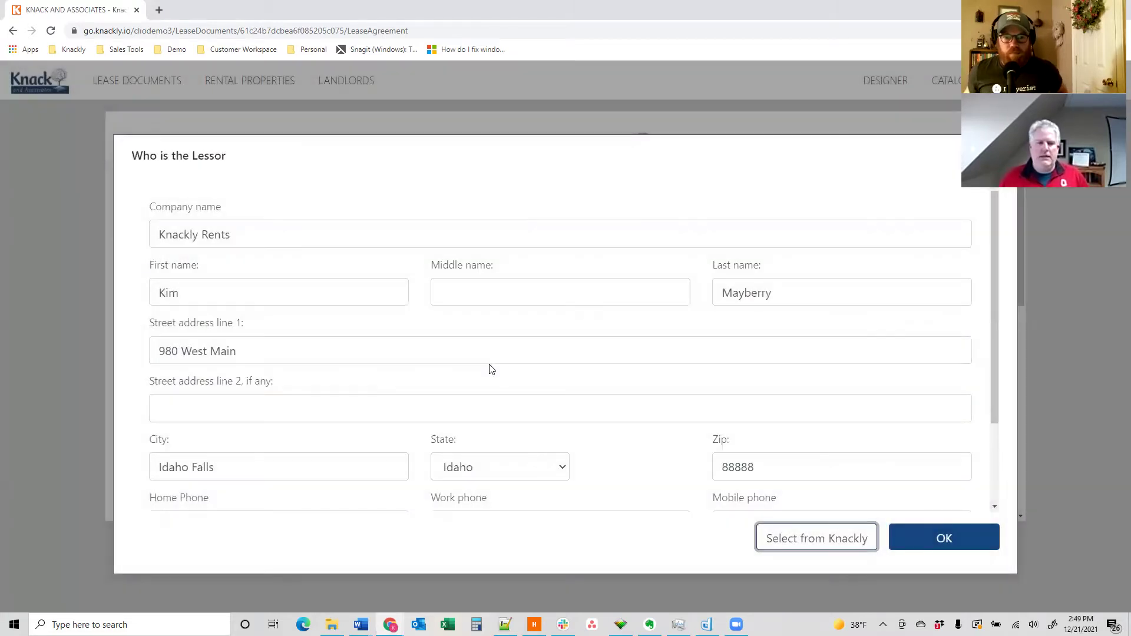
{"action": "scroll", "coordinate": [404, 263], "scroll_direction": "down", "scroll_amount": 2}
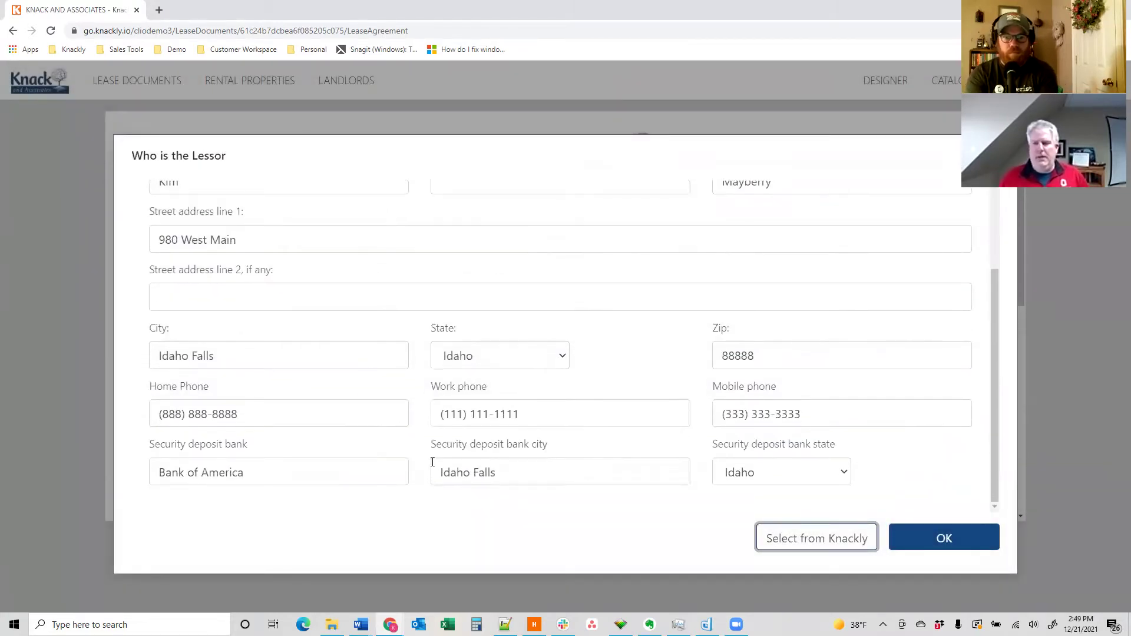
{"action": "scroll", "coordinate": [717, 361], "scroll_direction": "up", "scroll_amount": 2}
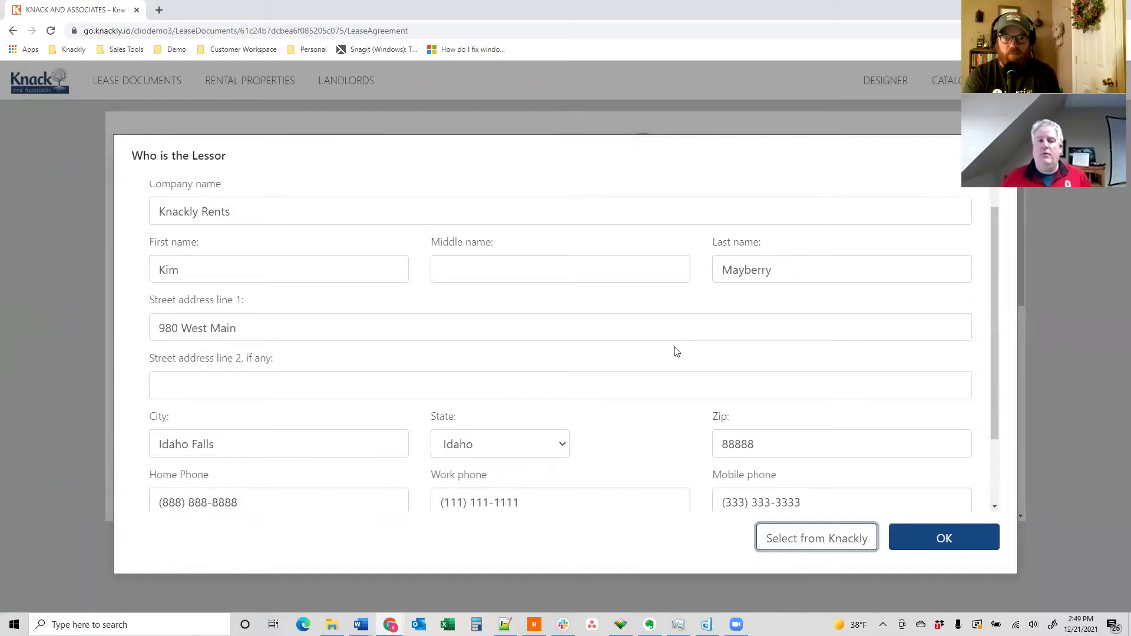
{"action": "scroll", "coordinate": [677, 352], "scroll_direction": "up", "scroll_amount": 1}
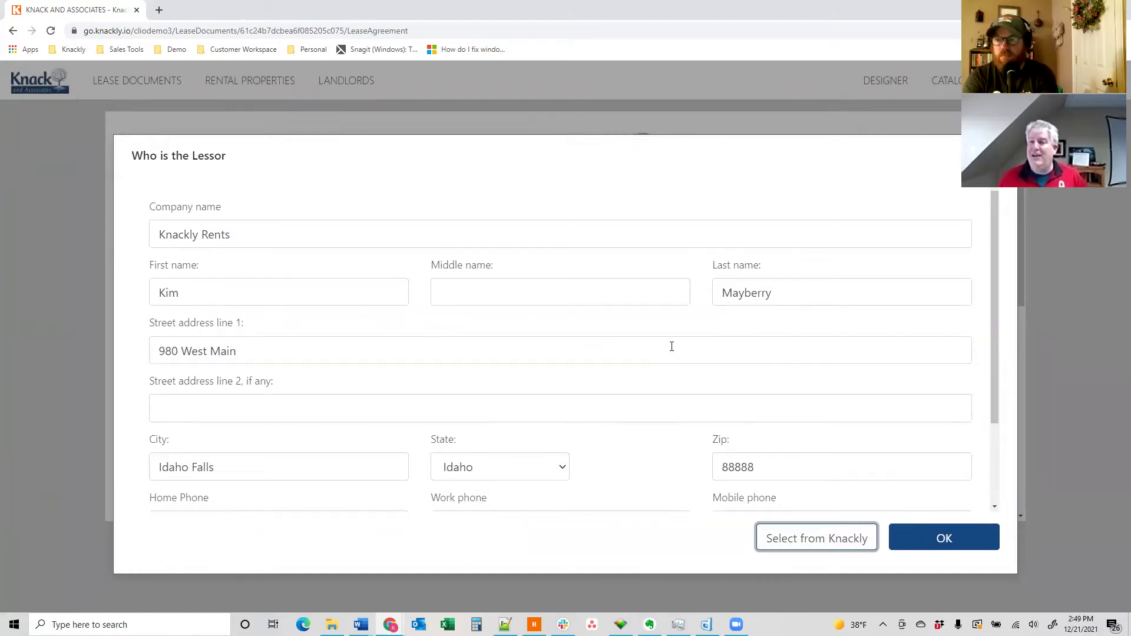
{"action": "left_click", "coordinate": [940, 537]}
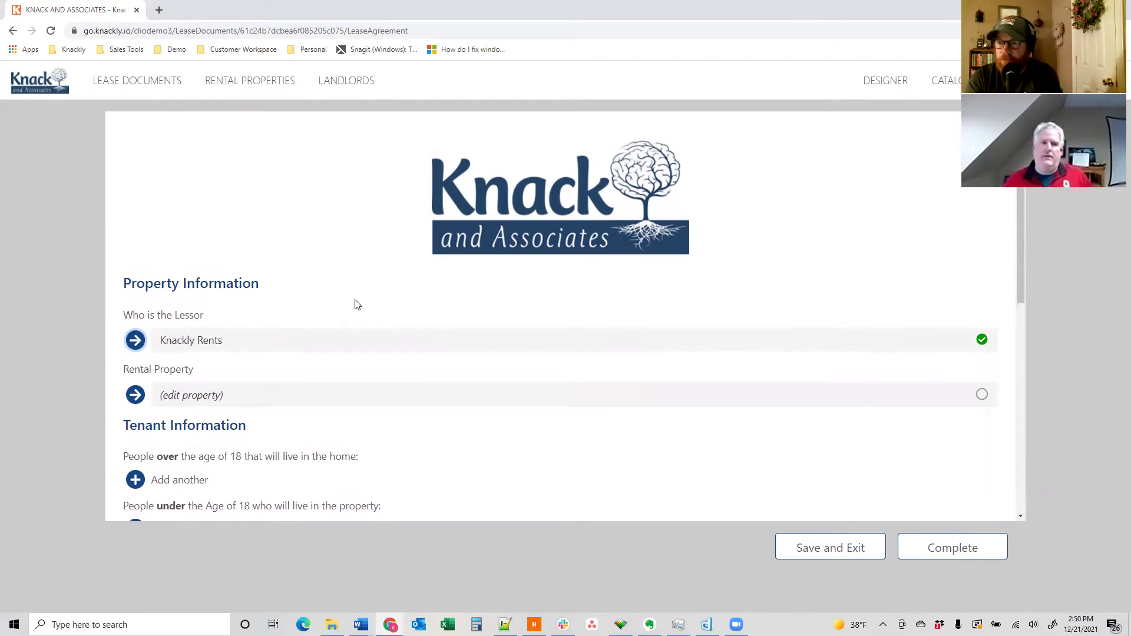
- Reopen the Knackly Rents lessor details for review and close them unchanged
{"action": "scroll", "coordinate": [359, 304], "scroll_direction": "up", "scroll_amount": 1}
{"action": "scroll", "coordinate": [358, 301], "scroll_direction": "down", "scroll_amount": 2}
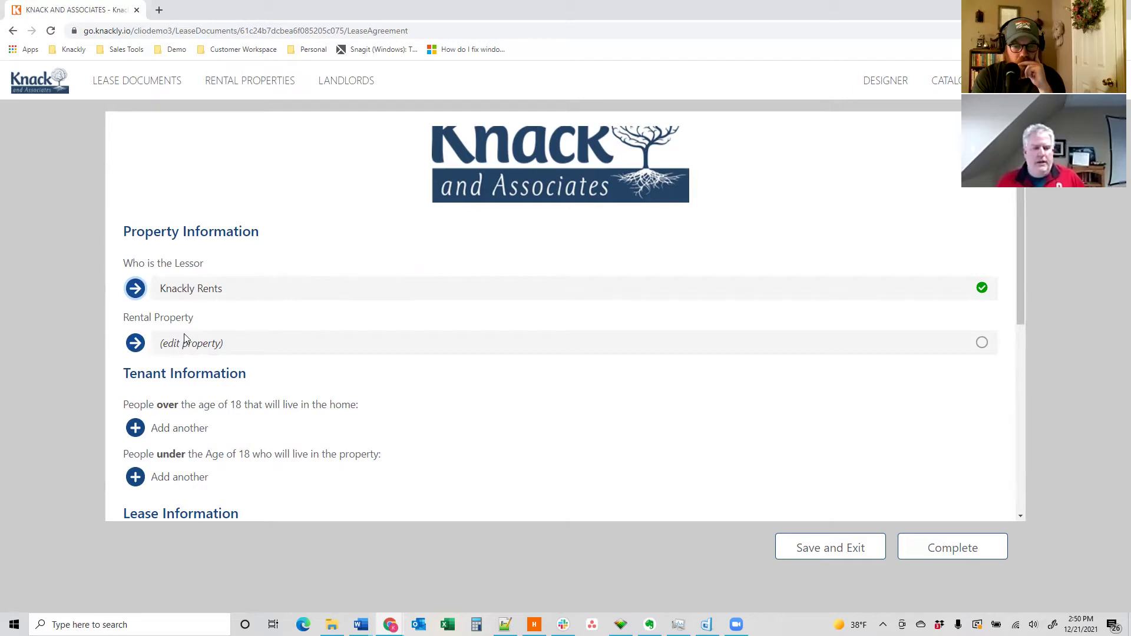
{"action": "left_click", "coordinate": [189, 293]}
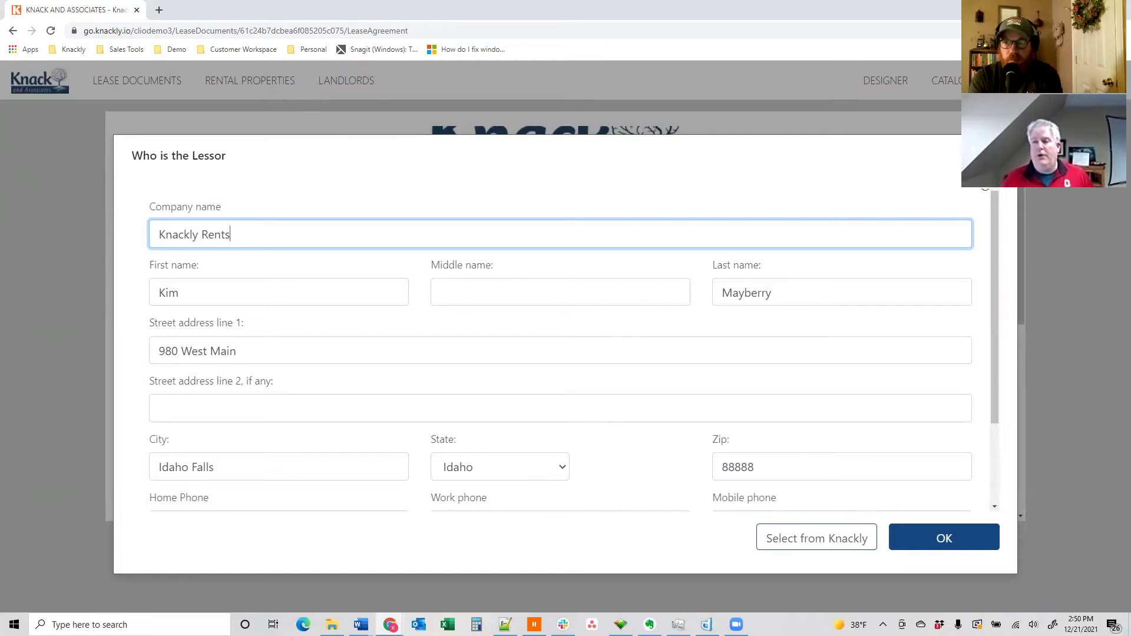
{"action": "key", "text": "Return"}
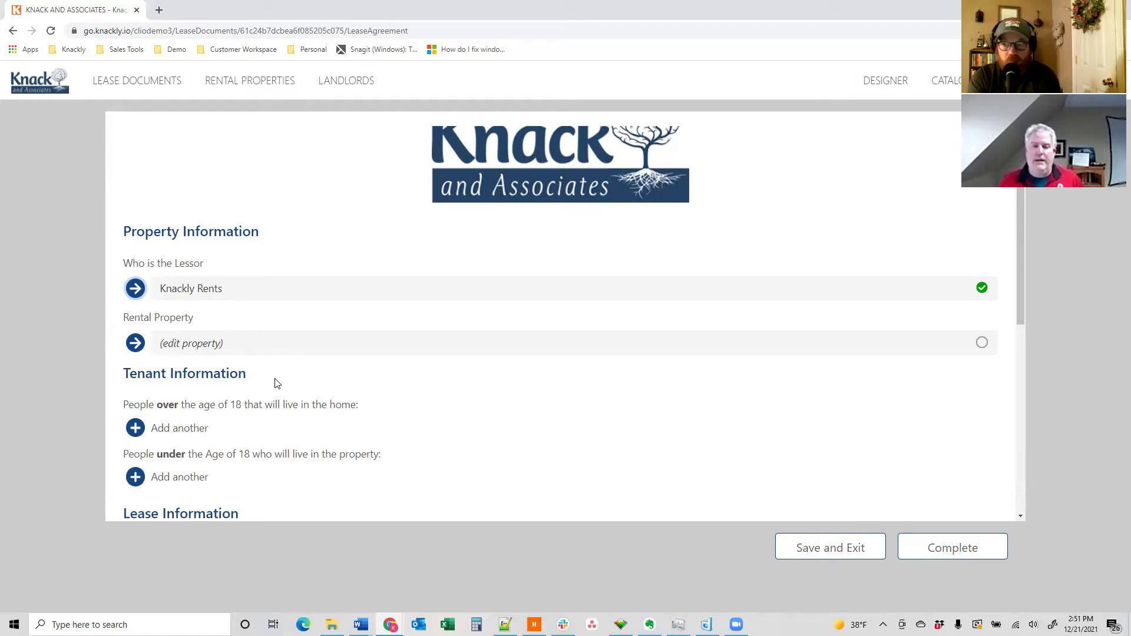
- Load the saved Sweet Briar property into the Rental Property details
{"action": "left_click", "coordinate": [198, 350]}
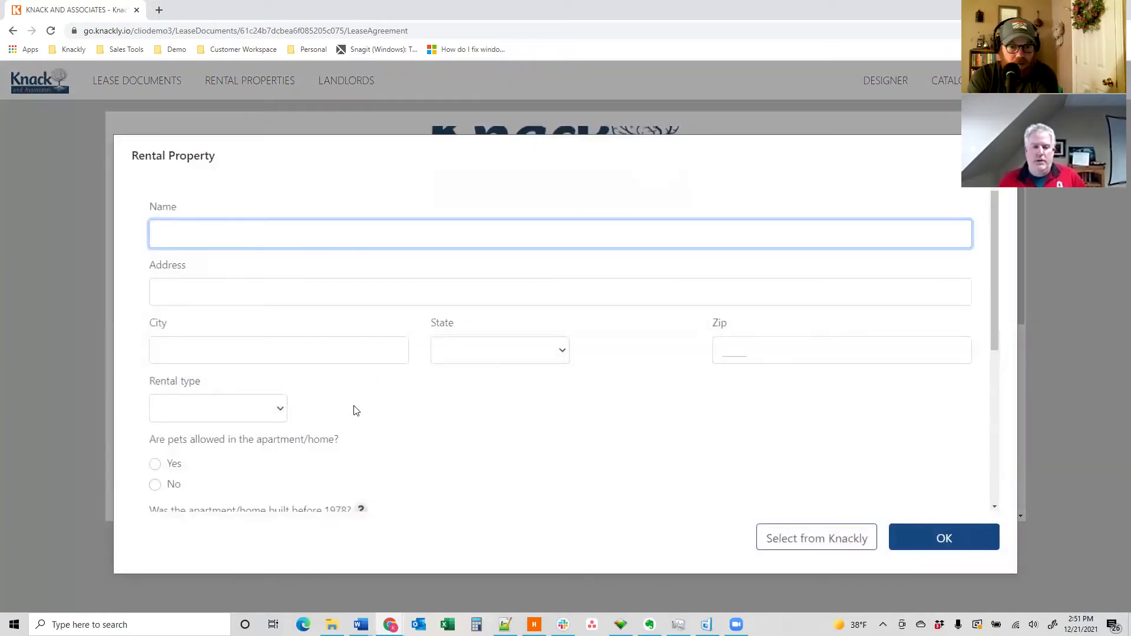
{"action": "scroll", "coordinate": [407, 411], "scroll_direction": "down", "scroll_amount": 2}
{"action": "scroll", "coordinate": [407, 412], "scroll_direction": "up", "scroll_amount": 2}
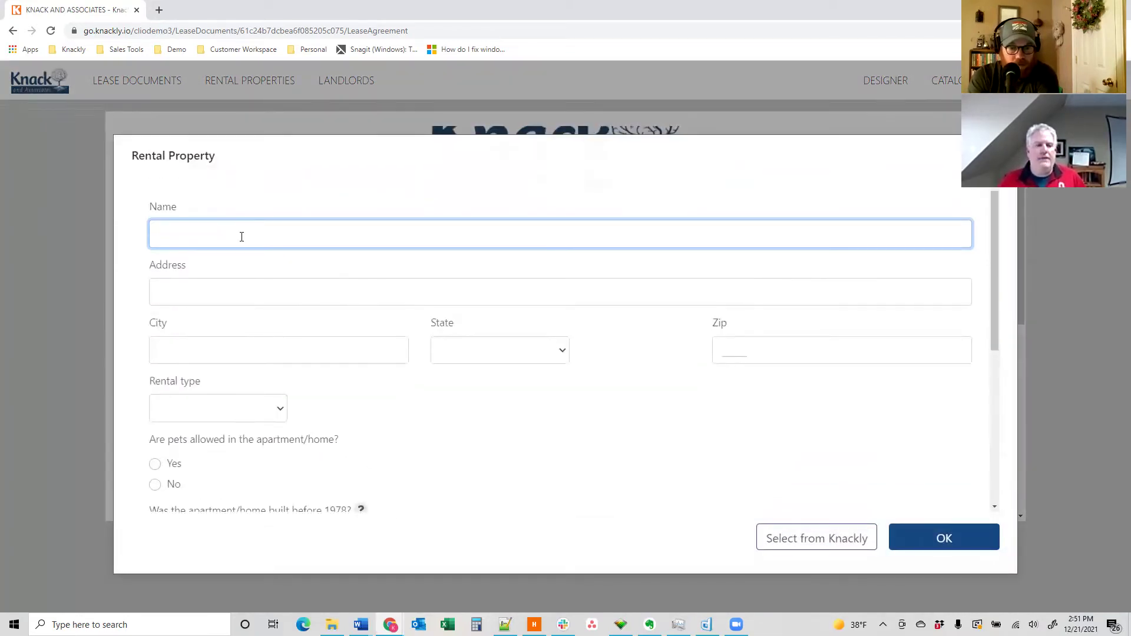
{"action": "scroll", "coordinate": [397, 447], "scroll_direction": "down", "scroll_amount": 4}
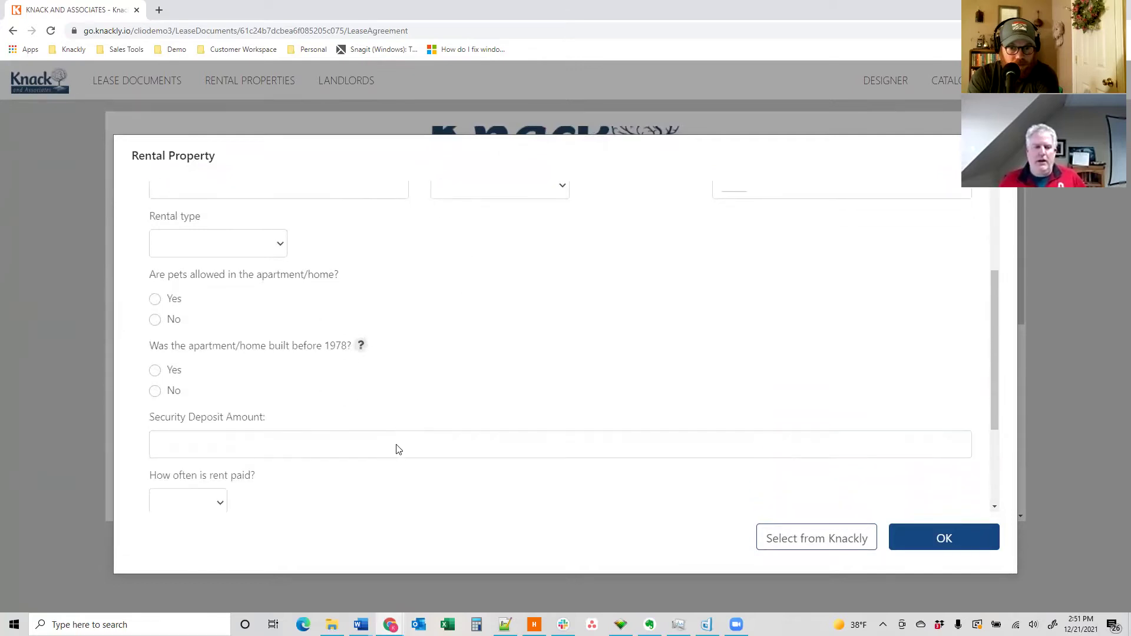
{"action": "scroll", "coordinate": [398, 450], "scroll_direction": "down", "scroll_amount": 2}
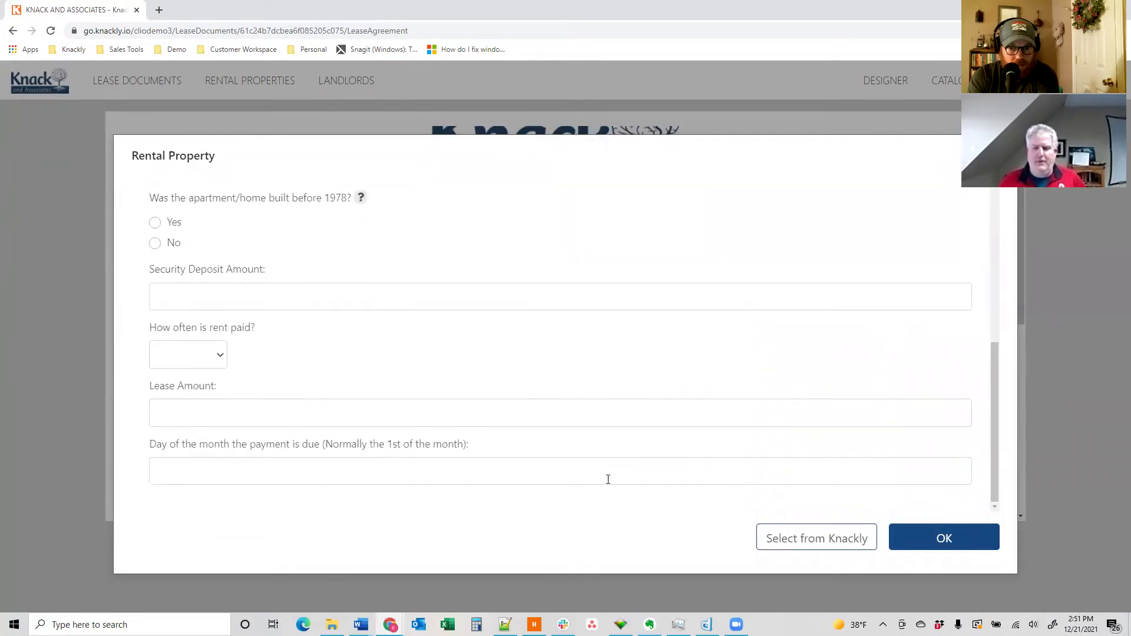
{"action": "left_click", "coordinate": [816, 540]}
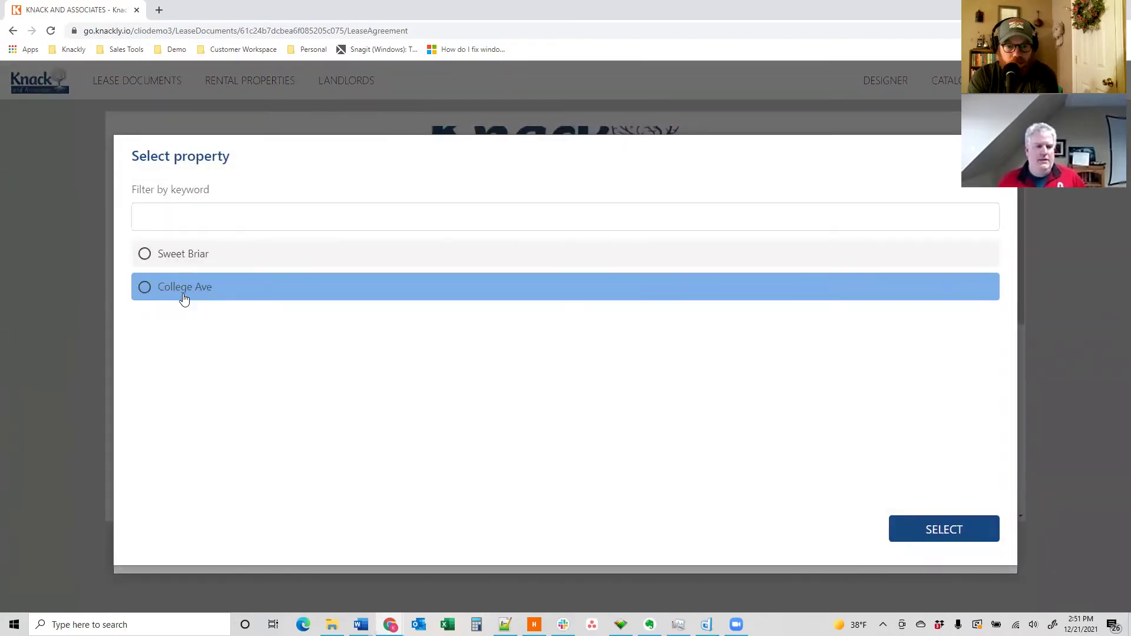
{"action": "left_click", "coordinate": [147, 257]}
{"action": "left_click", "coordinate": [947, 531]}
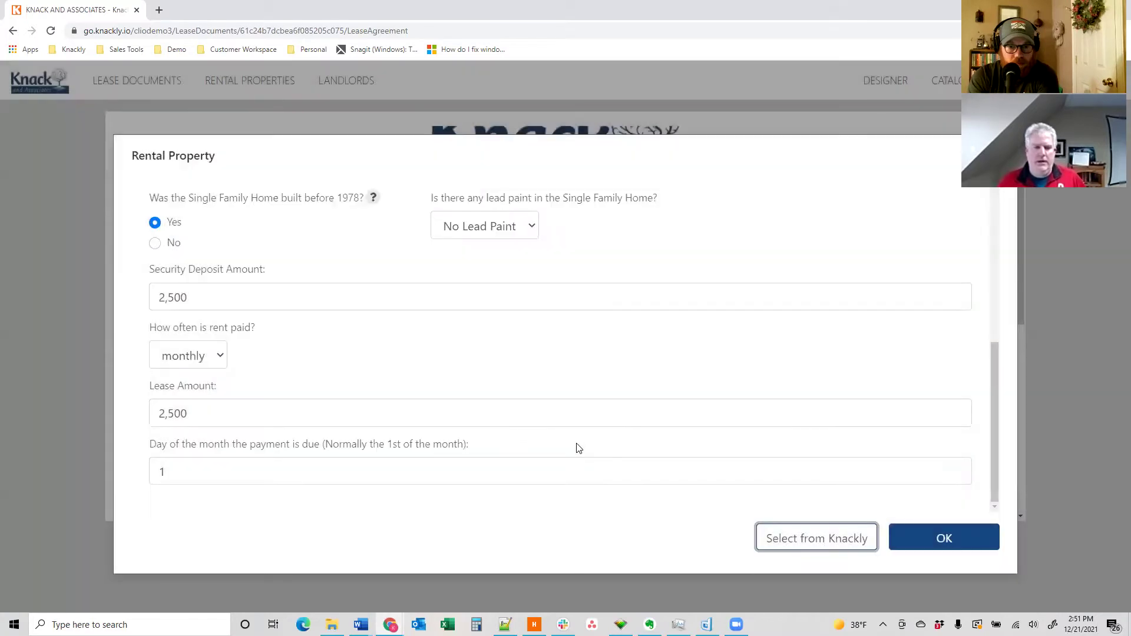
- Review the filled fields: pre-1978, No Lead Paint, 2,500 deposit, 2,500 rent due day 1
{"action": "scroll", "coordinate": [430, 379], "scroll_direction": "up", "scroll_amount": 2}
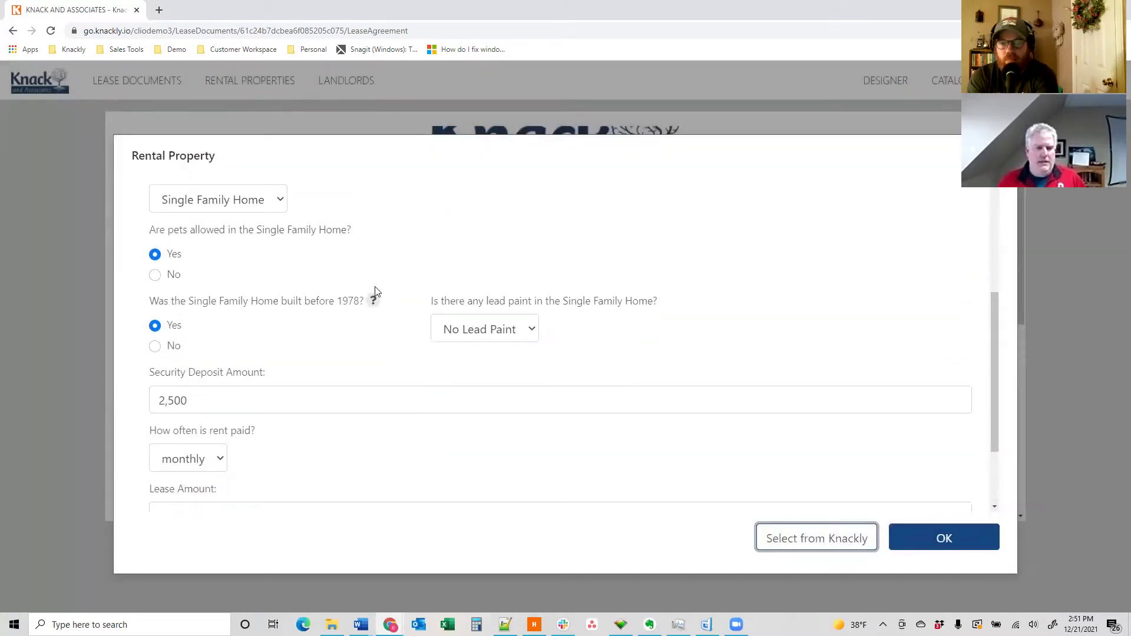
{"action": "scroll", "coordinate": [240, 295], "scroll_direction": "up", "scroll_amount": 1}
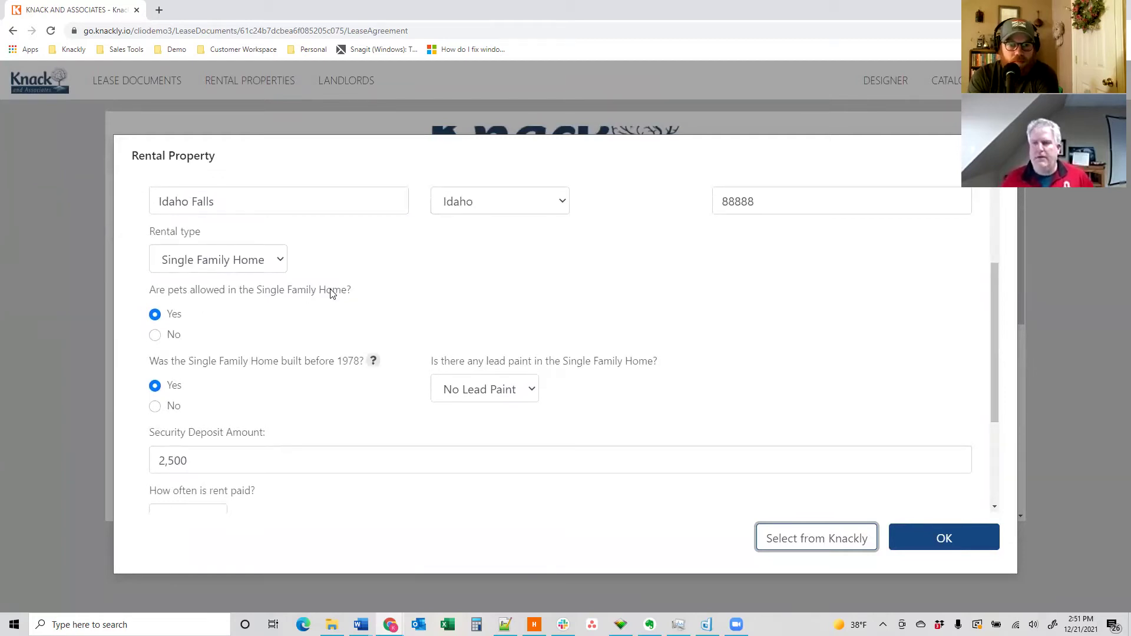
{"action": "scroll", "coordinate": [329, 292], "scroll_direction": "up", "scroll_amount": 1}
{"action": "scroll", "coordinate": [369, 379], "scroll_direction": "down", "scroll_amount": 1}
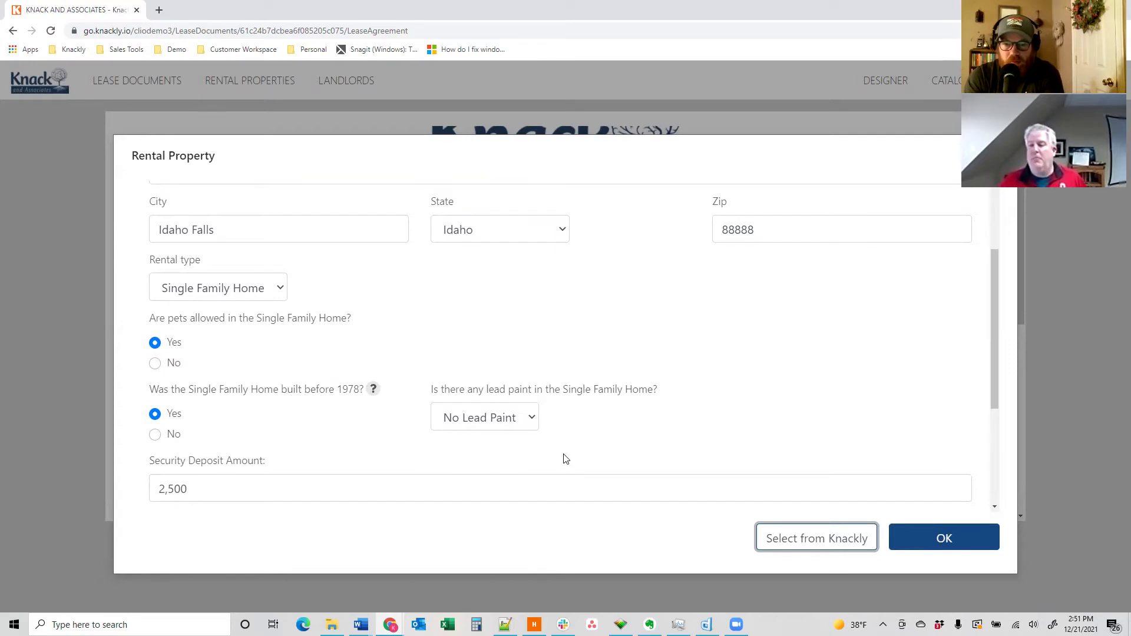
{"action": "scroll", "coordinate": [602, 445], "scroll_direction": "down", "scroll_amount": 2}
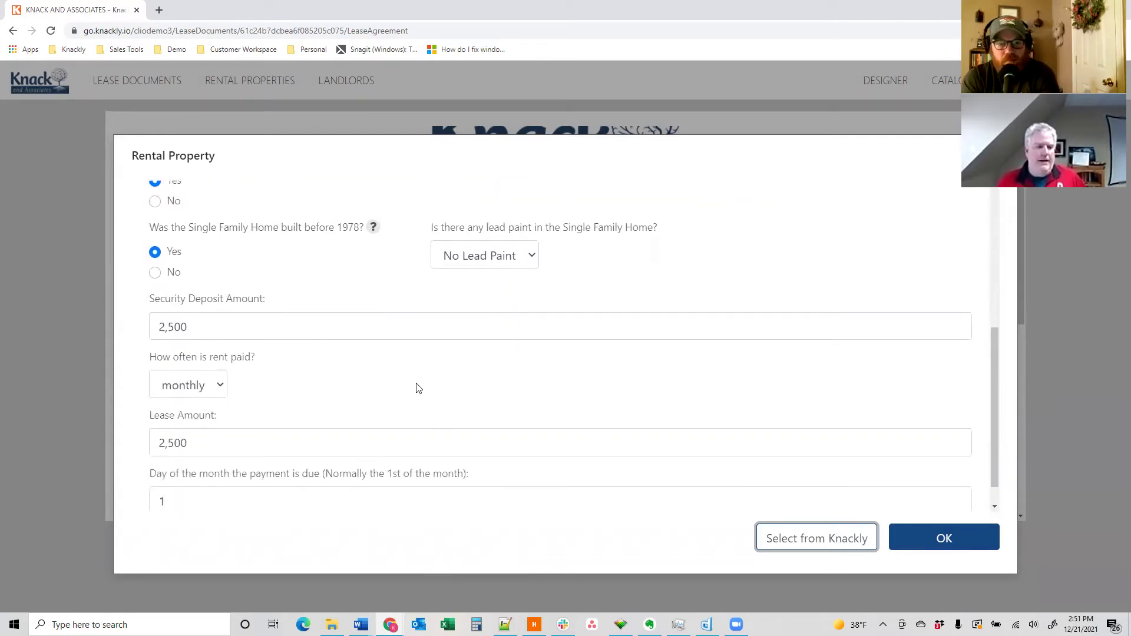
{"action": "scroll", "coordinate": [401, 382], "scroll_direction": "down", "scroll_amount": 1}
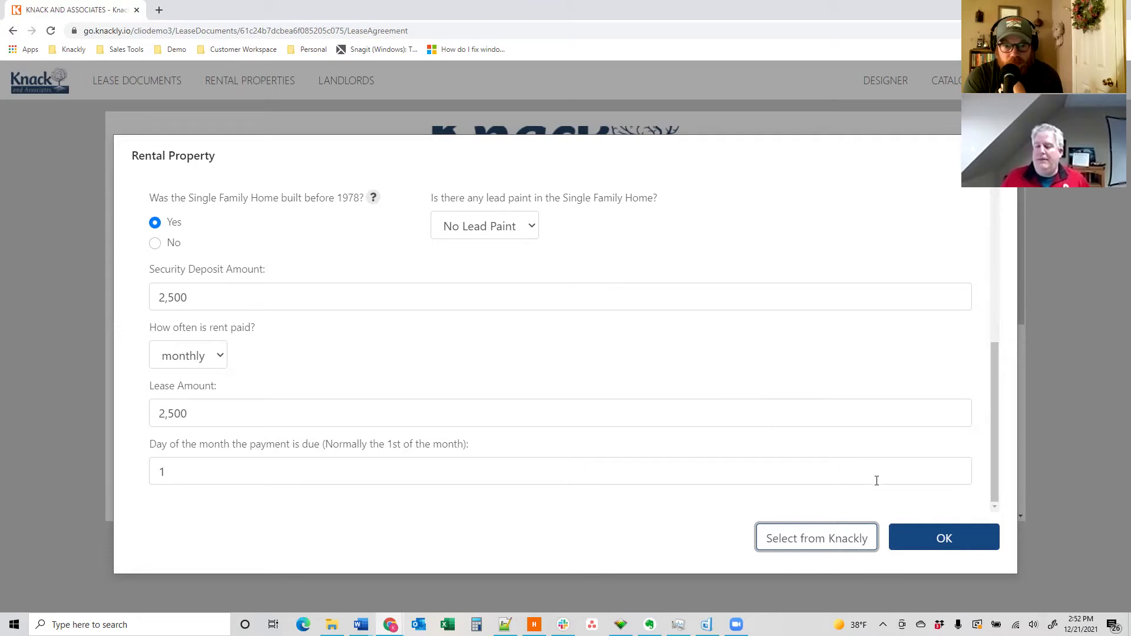
- Accept Sweet Briar as the rental property and add the first adult occupant's first and last name
{"action": "left_click", "coordinate": [919, 545]}
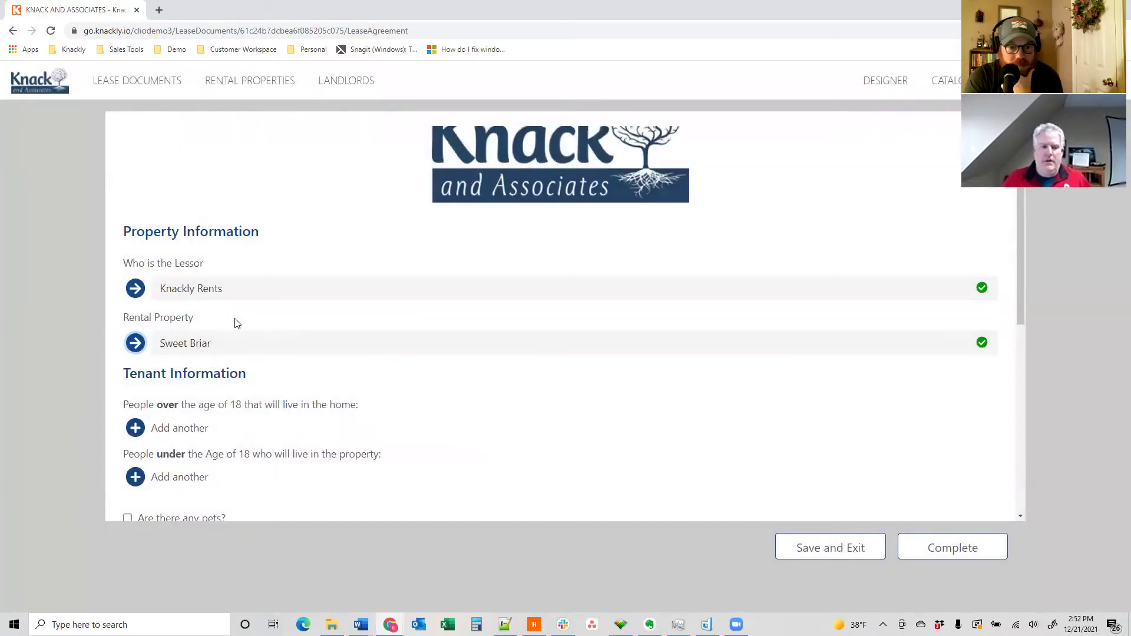
{"action": "scroll", "coordinate": [333, 398], "scroll_direction": "down", "scroll_amount": 2}
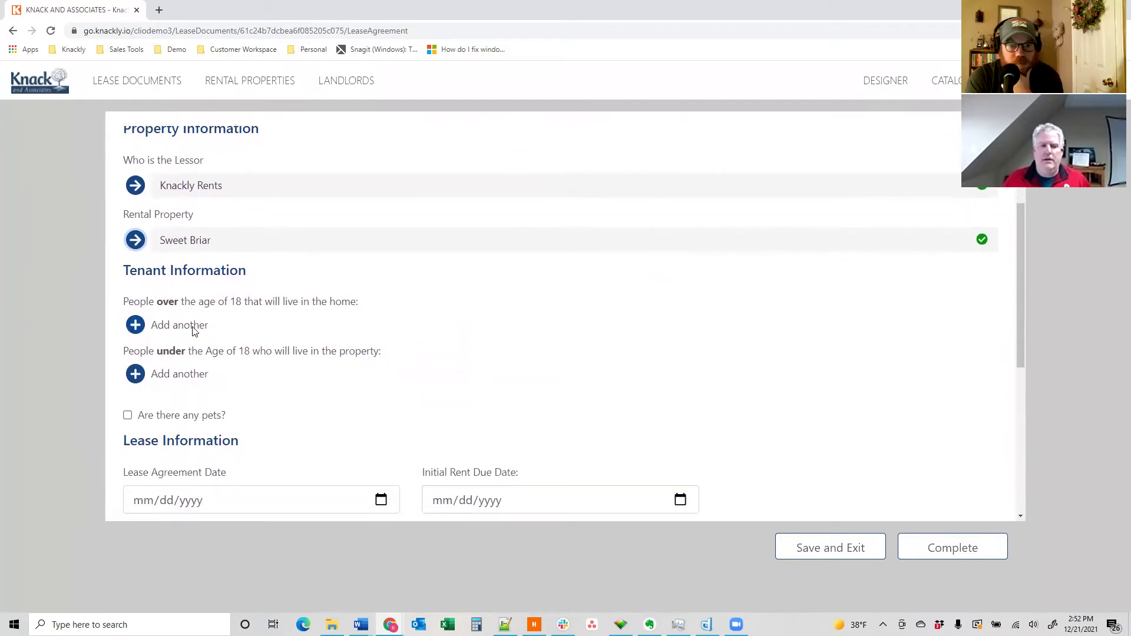
{"action": "left_click", "coordinate": [200, 323]}
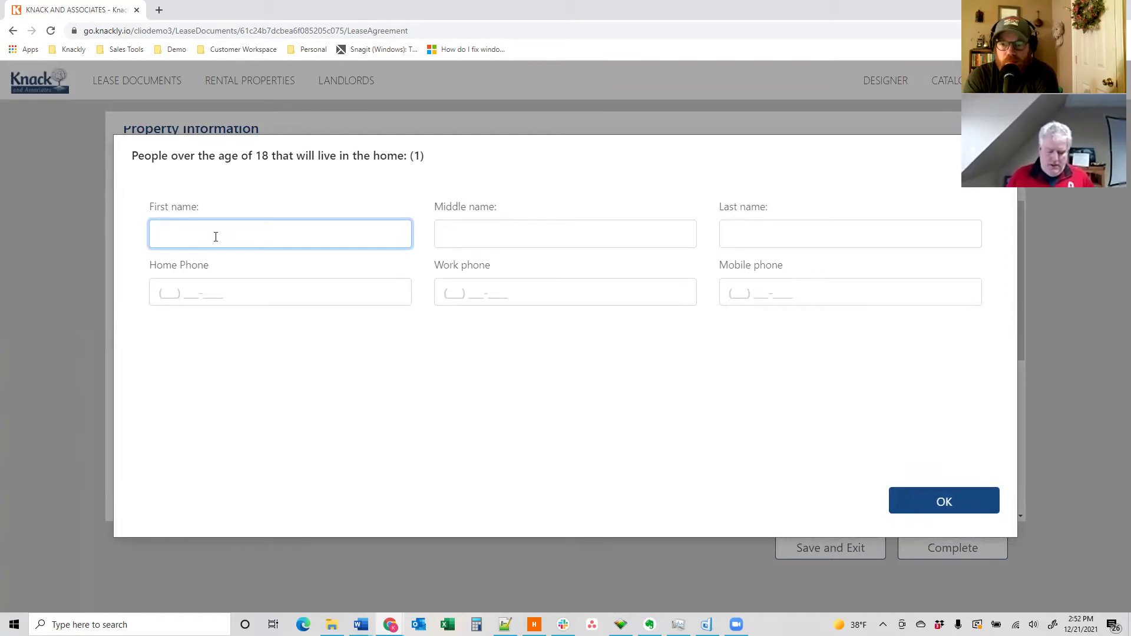
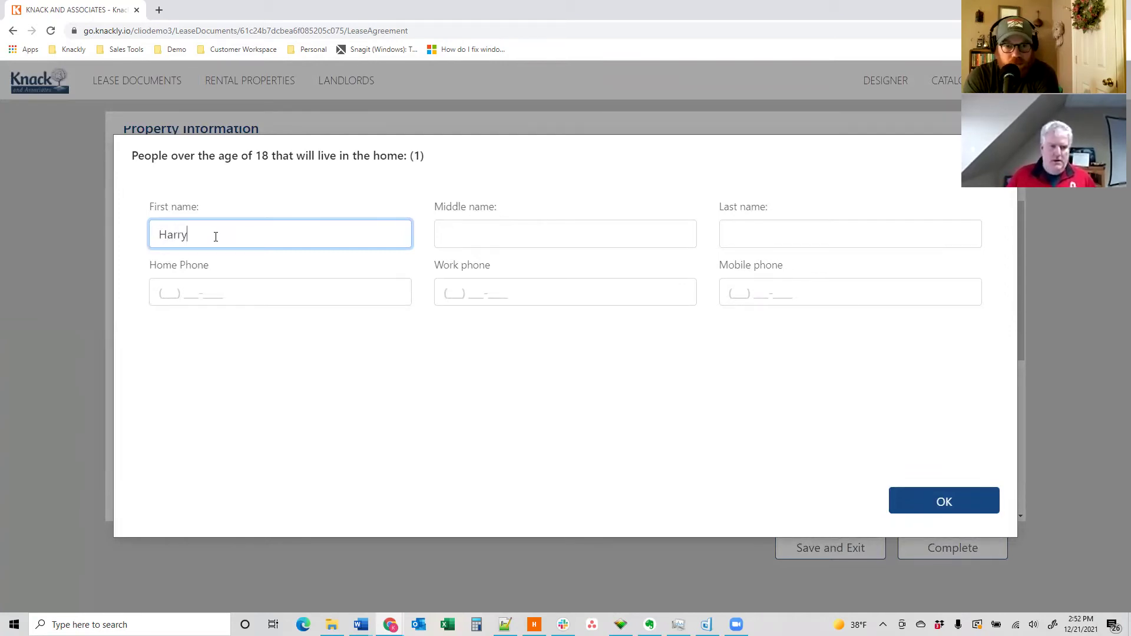
{"action": "key", "text": "Tab"}
{"action": "key", "text": "Tab"}
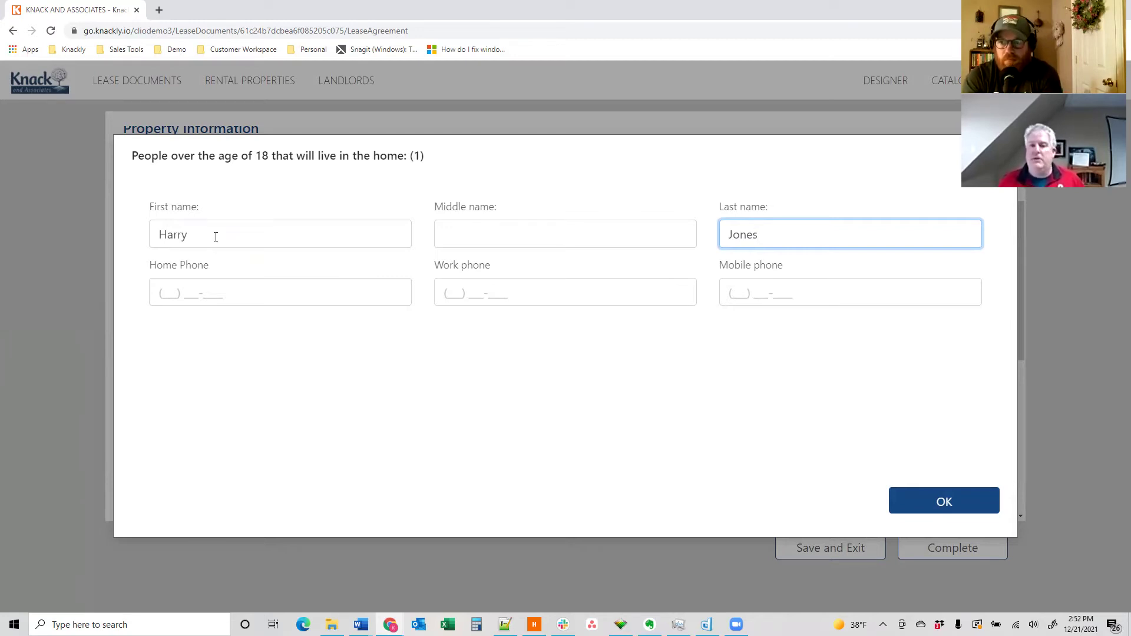
{"action": "left_click", "coordinate": [966, 505]}
- Add a second adult occupant over 18 with first and last name
{"action": "left_click", "coordinate": [141, 357]}
{"action": "key", "text": "Tab"}
{"action": "key", "text": "Tab"}
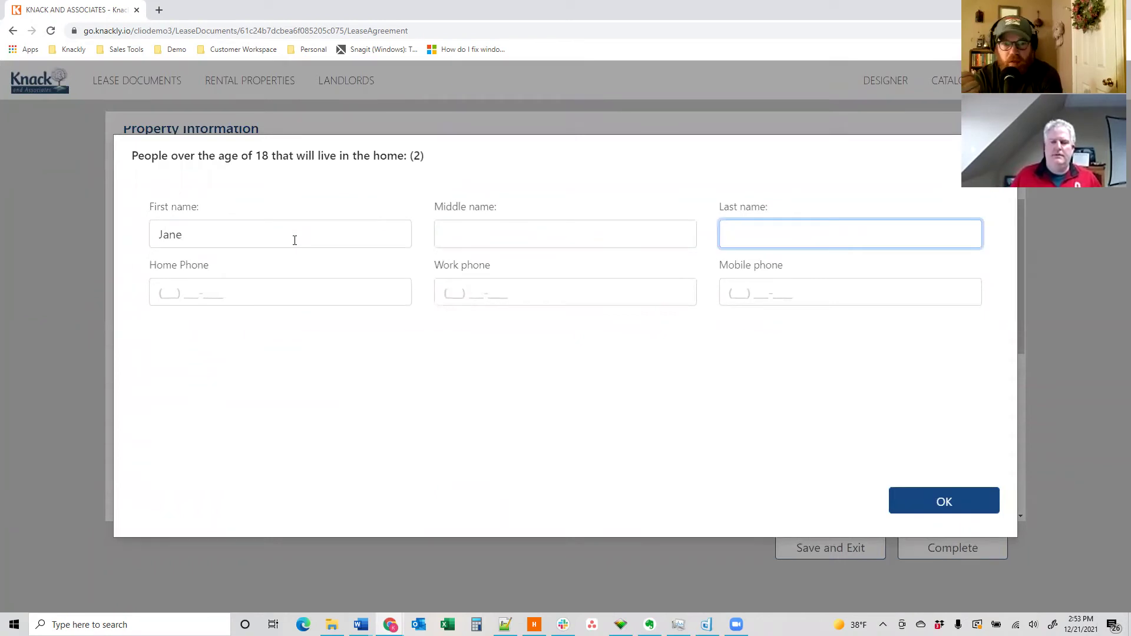
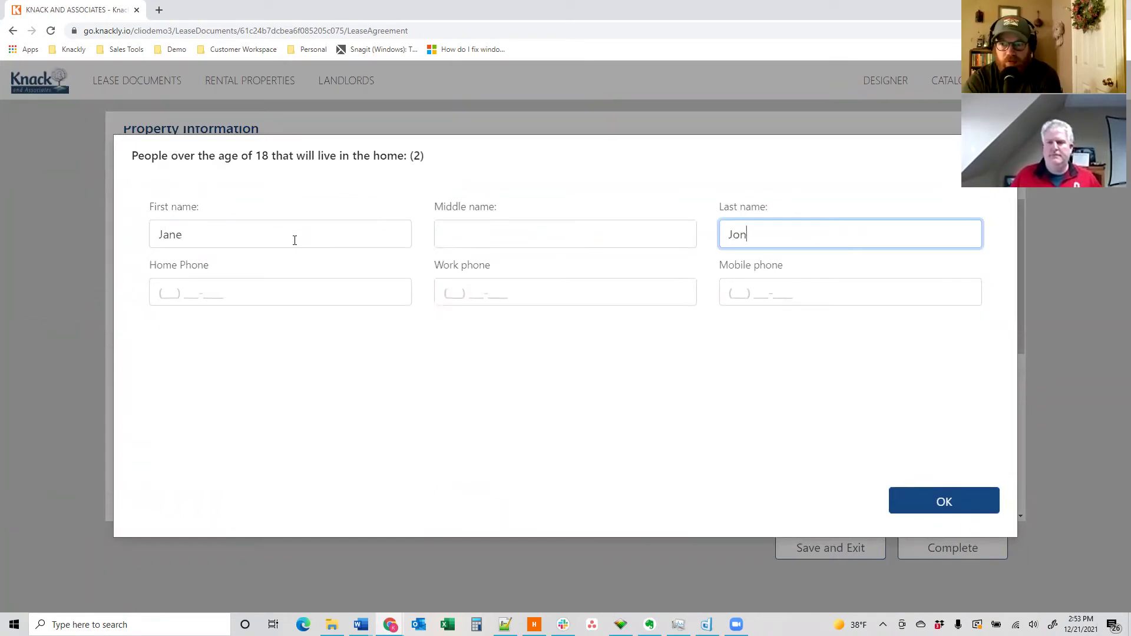
{"action": "left_click", "coordinate": [916, 498]}
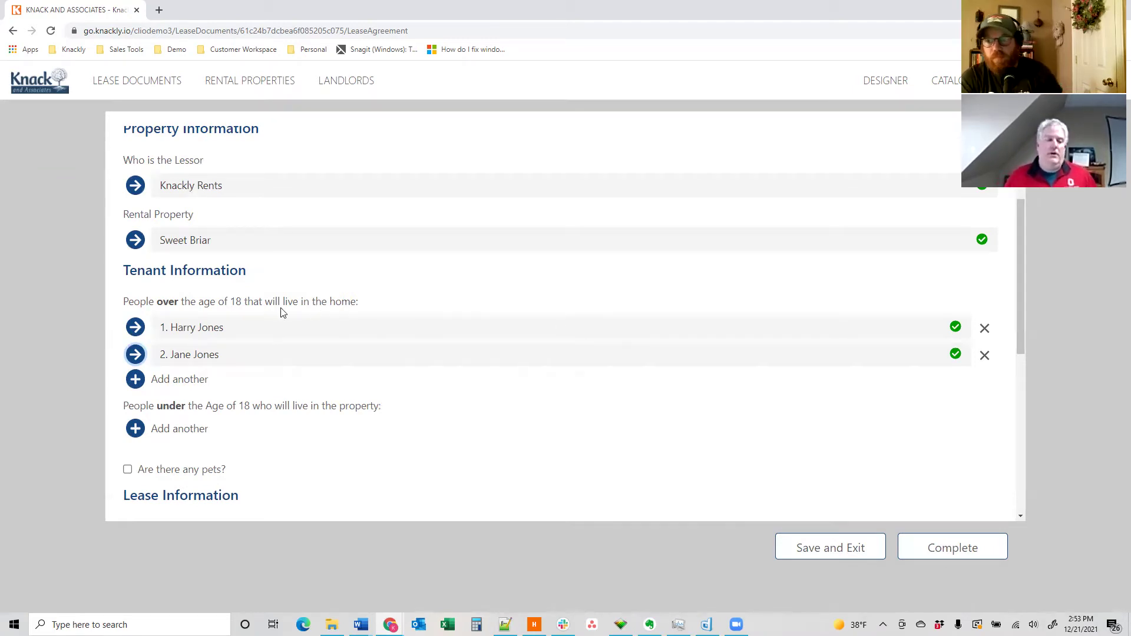
- Add a child occupant under 18 with first name, middle initial and last name
{"action": "scroll", "coordinate": [281, 313], "scroll_direction": "down", "scroll_amount": 1}
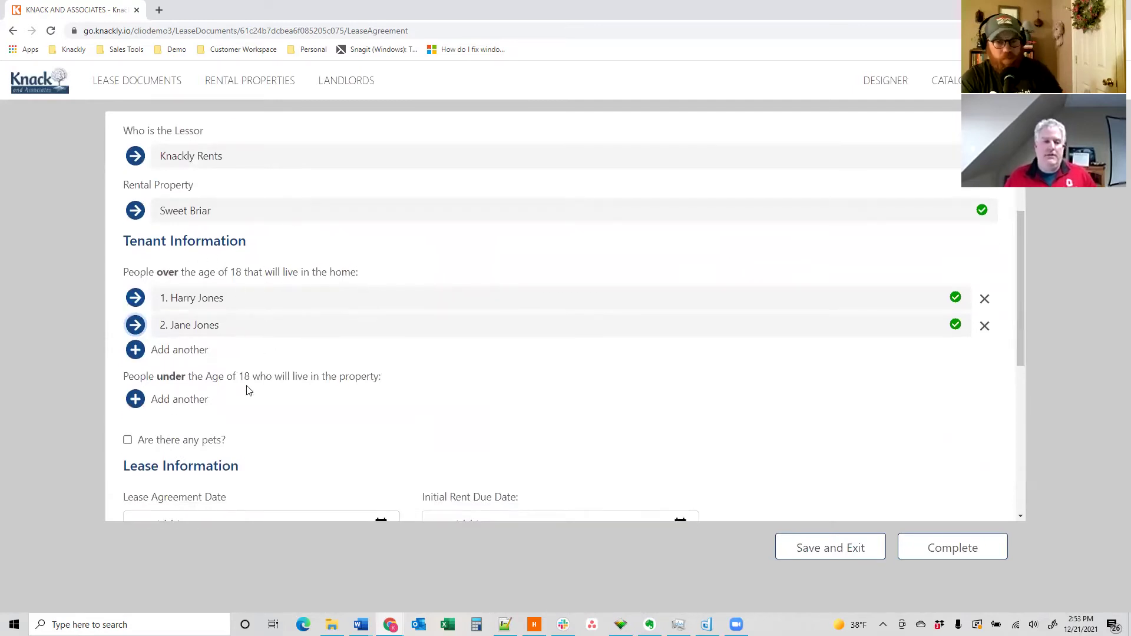
{"action": "scroll", "coordinate": [246, 394], "scroll_direction": "down", "scroll_amount": 3}
{"action": "left_click", "coordinate": [171, 295]}
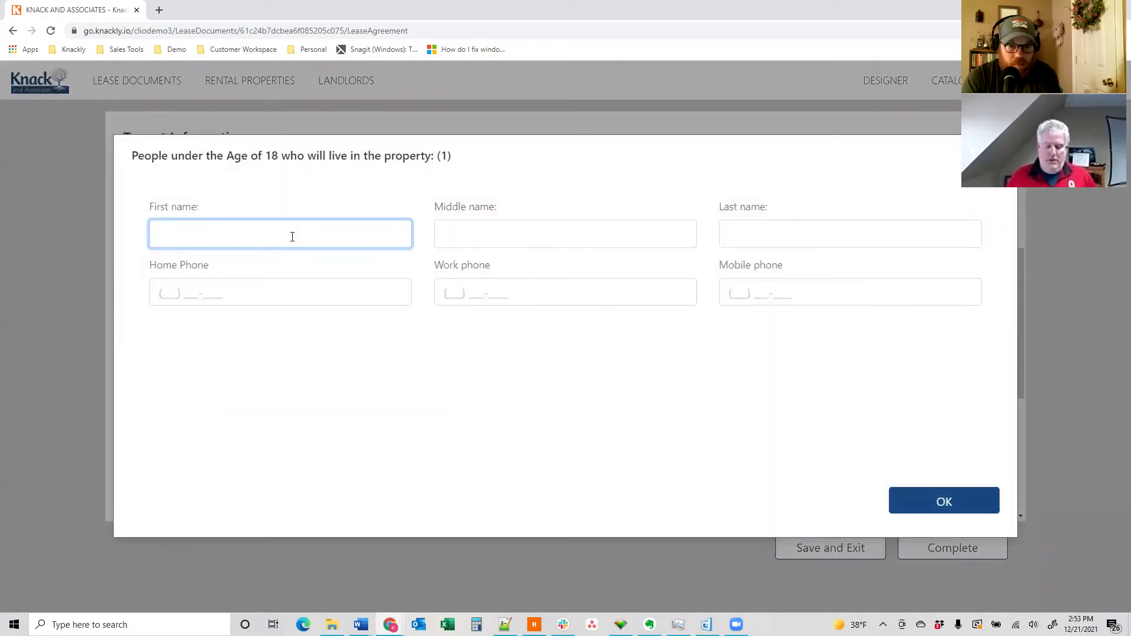
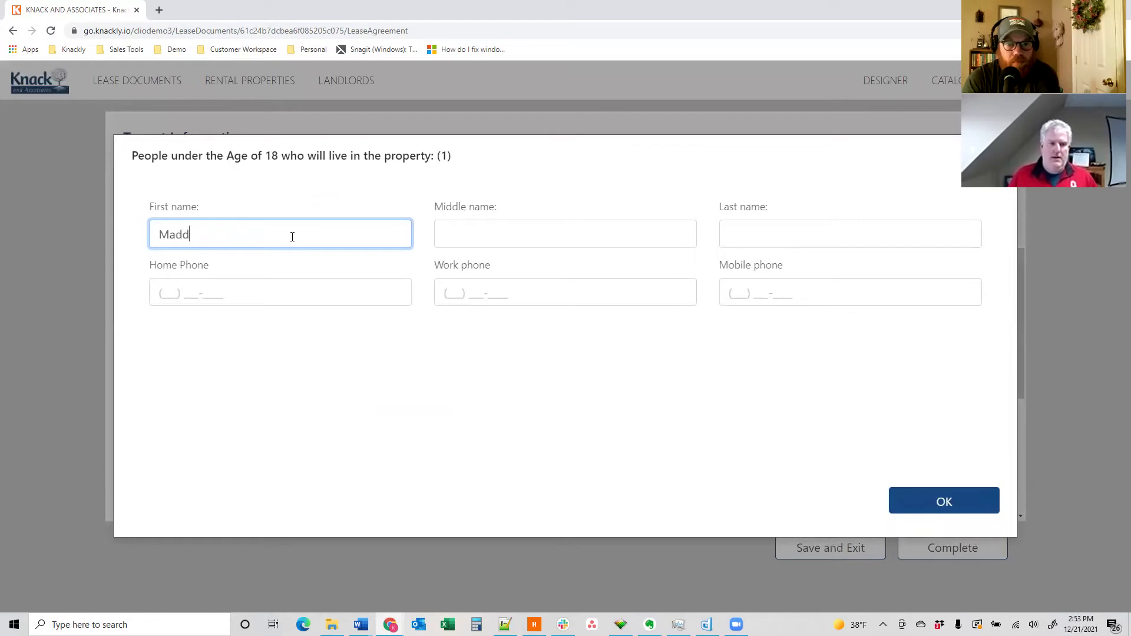
{"action": "key", "text": "Tab"}
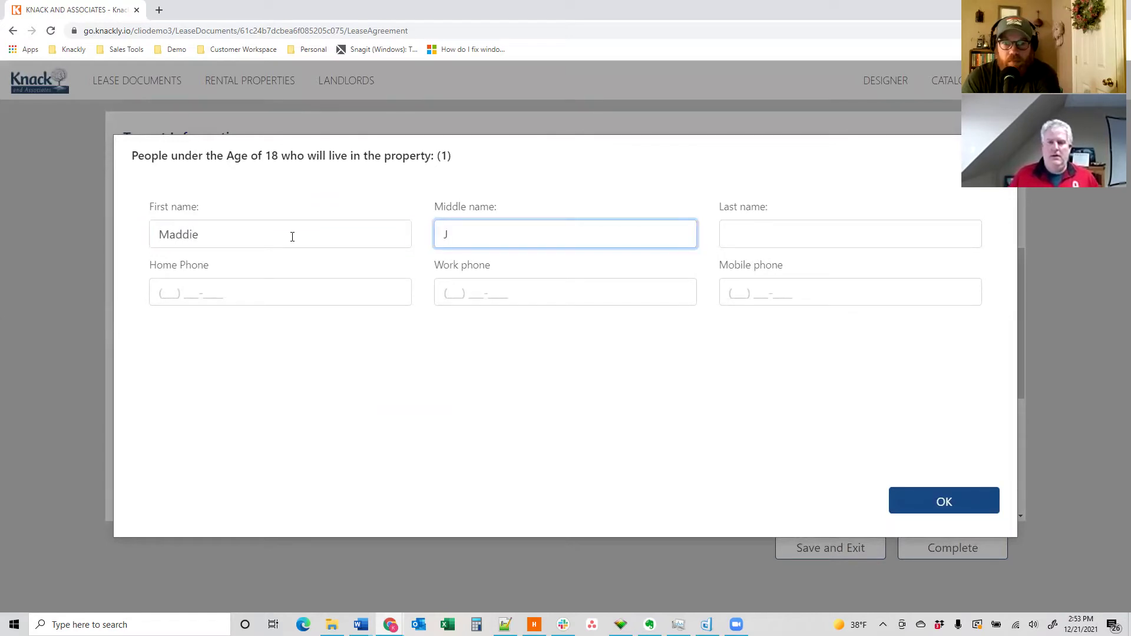
{"action": "key", "text": "Tab"}
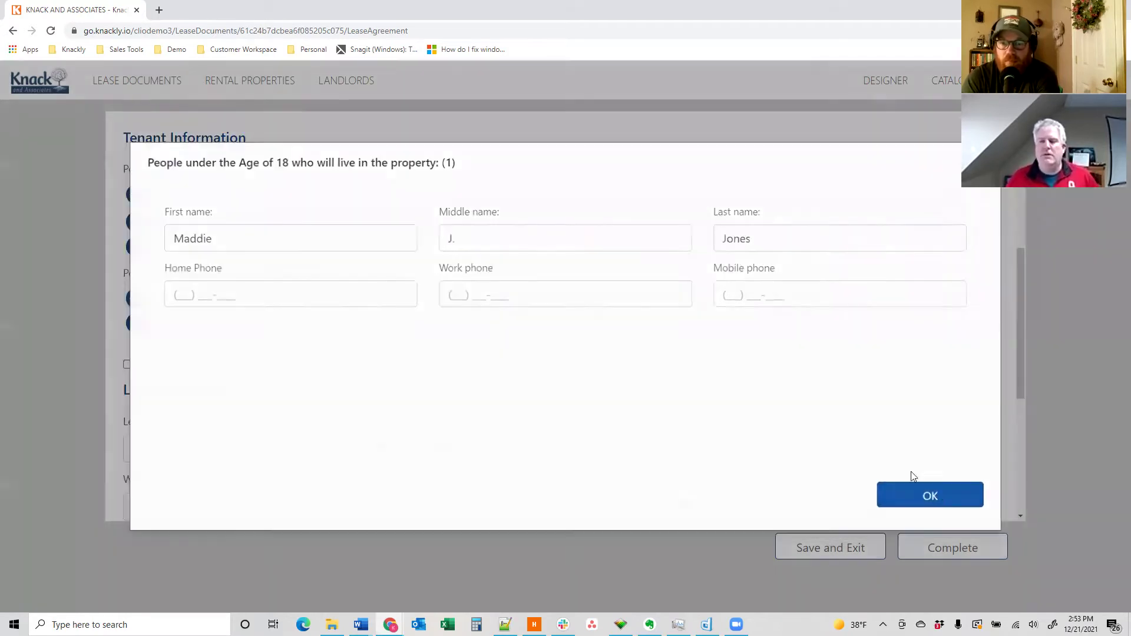
{"action": "left_click", "coordinate": [941, 499]}
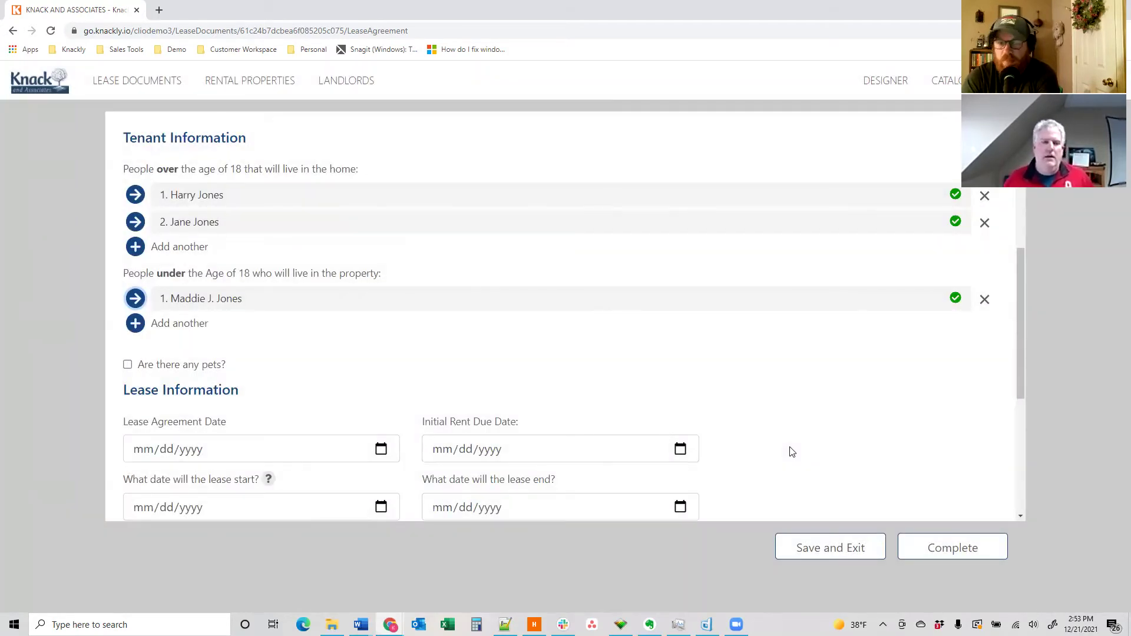
{"action": "scroll", "coordinate": [371, 363], "scroll_direction": "down", "scroll_amount": 1}
{"action": "scroll", "coordinate": [332, 251], "scroll_direction": "up", "scroll_amount": 1}
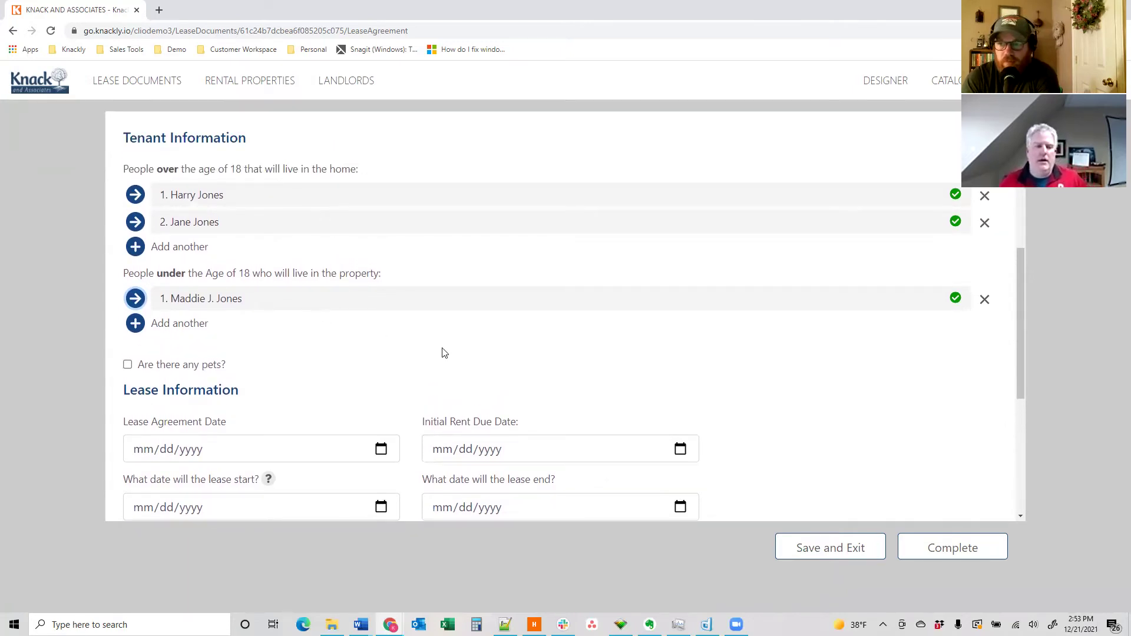
{"action": "scroll", "coordinate": [439, 349], "scroll_direction": "down", "scroll_amount": 2}
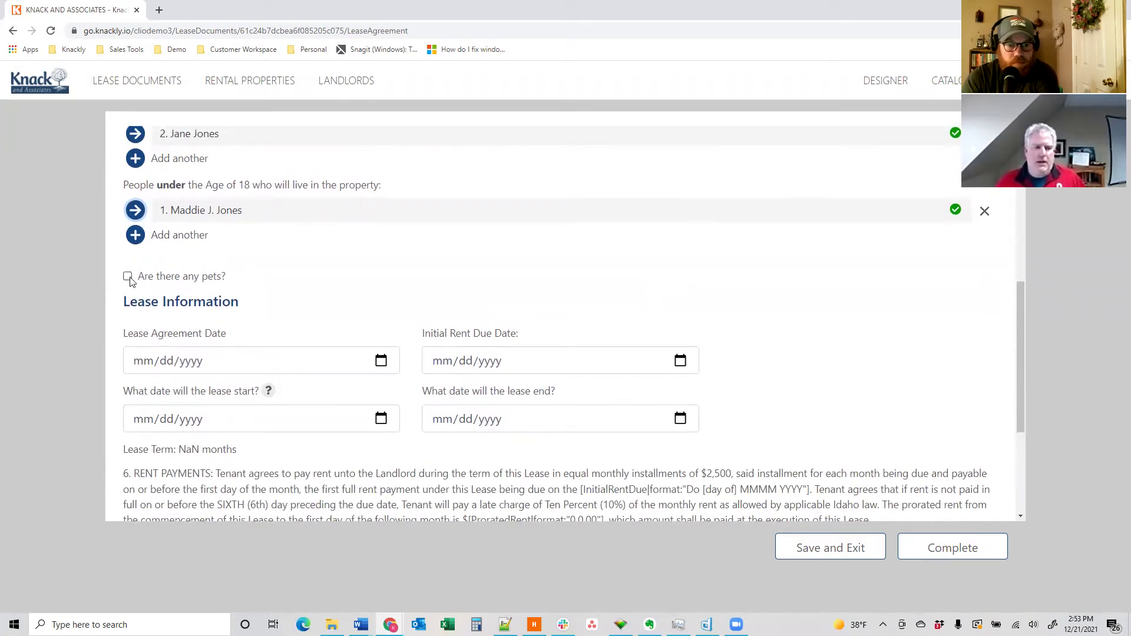
- Indicate there are pets and add a dog named Fido
{"action": "left_click", "coordinate": [129, 276]}
{"action": "scroll", "coordinate": [265, 312], "scroll_direction": "down", "scroll_amount": 1}
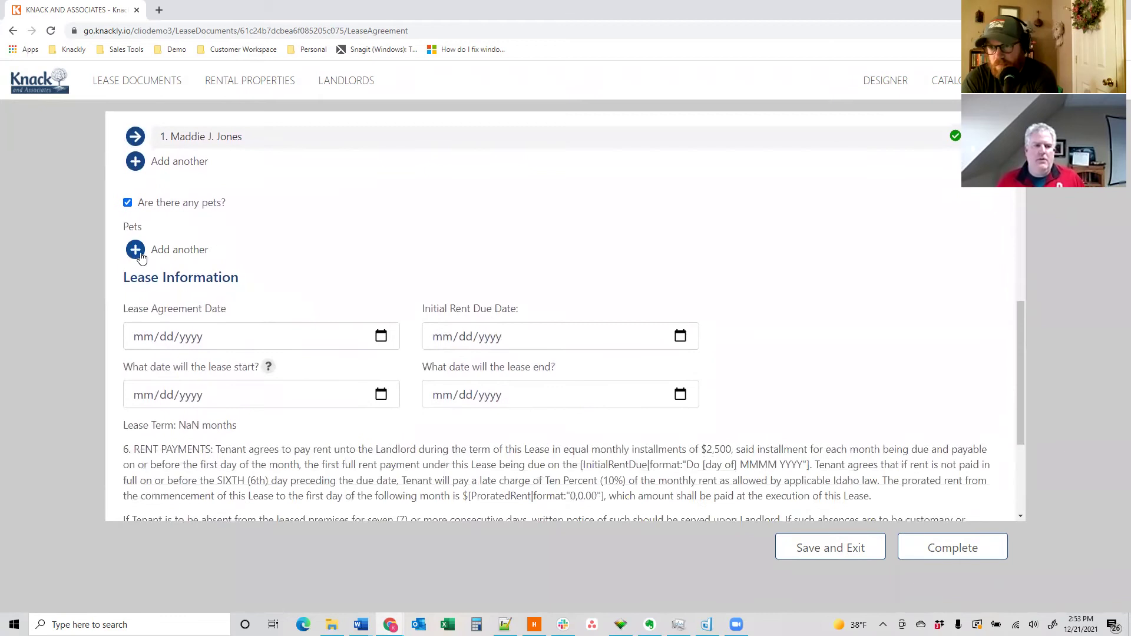
{"action": "left_click", "coordinate": [206, 278]}
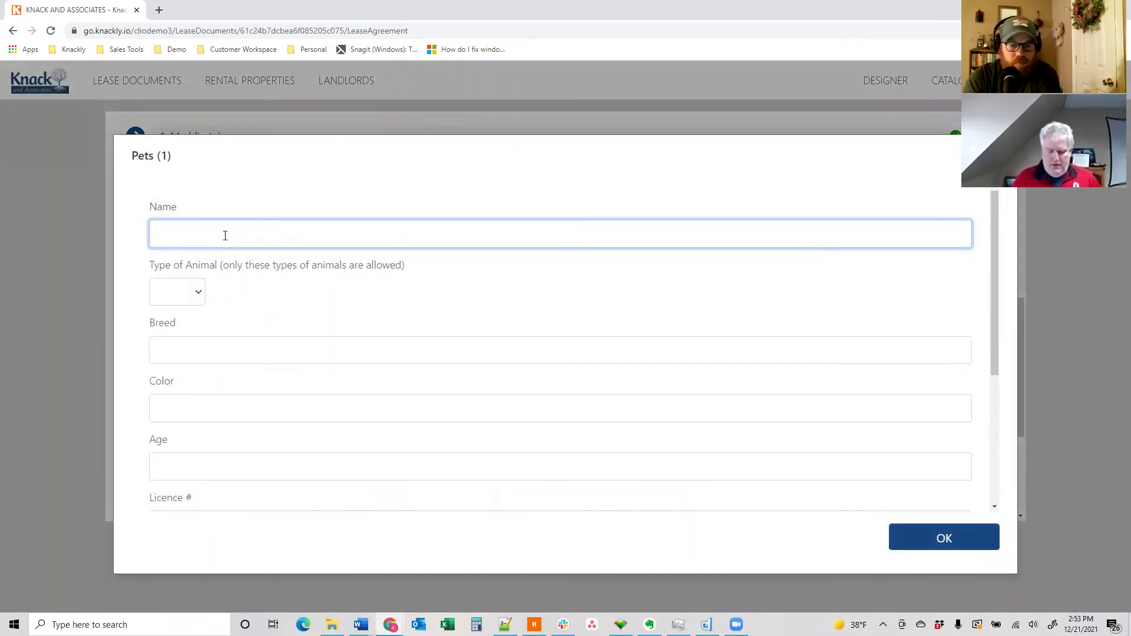
{"action": "type", "text": "Fido"}
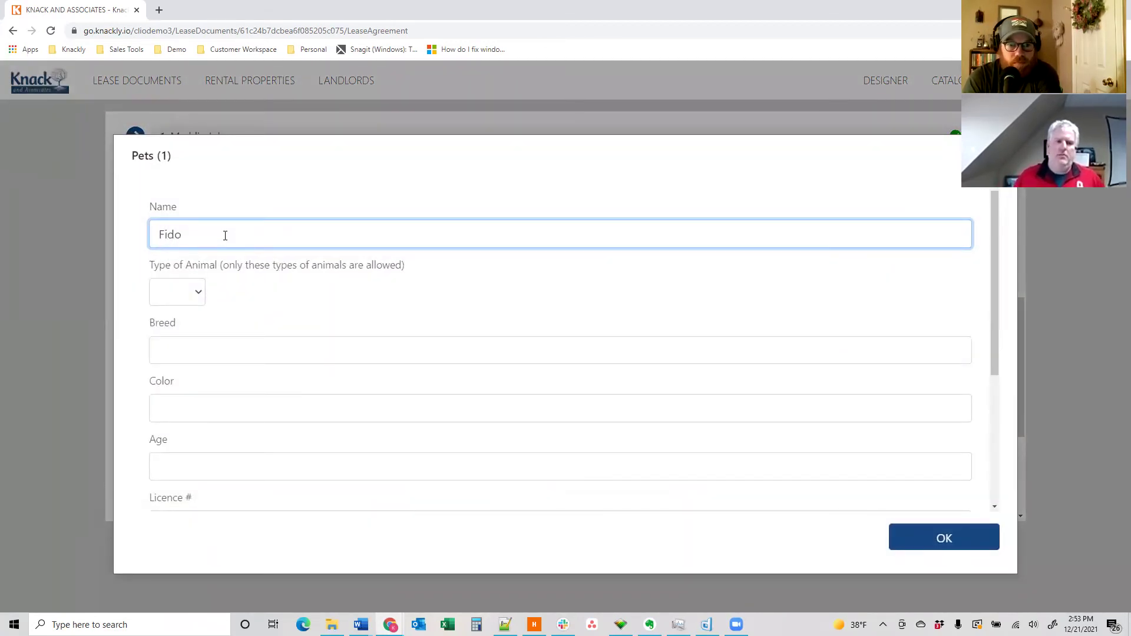
{"action": "left_click", "coordinate": [197, 291]}
{"action": "left_click", "coordinate": [186, 336]}
{"action": "left_click", "coordinate": [194, 297]}
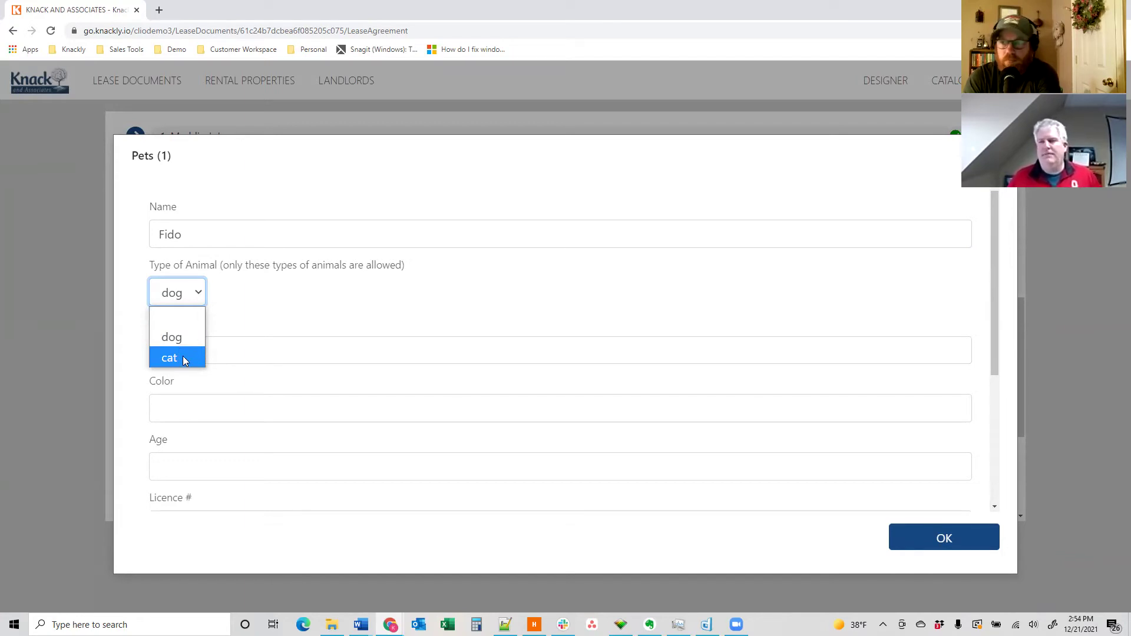
{"action": "left_click", "coordinate": [171, 337]}
- Enter Fido's breed Lab, colour Black, age 8 and licence number 456789
{"action": "left_click", "coordinate": [205, 346]}
{"action": "type", "text": "Lab"}
{"action": "key", "text": "Tab"}
{"action": "type", "text": "Black"}
{"action": "key", "text": "Tab"}
{"action": "type", "text": "8"}
{"action": "scroll", "coordinate": [177, 413], "scroll_direction": "down", "scroll_amount": 2}
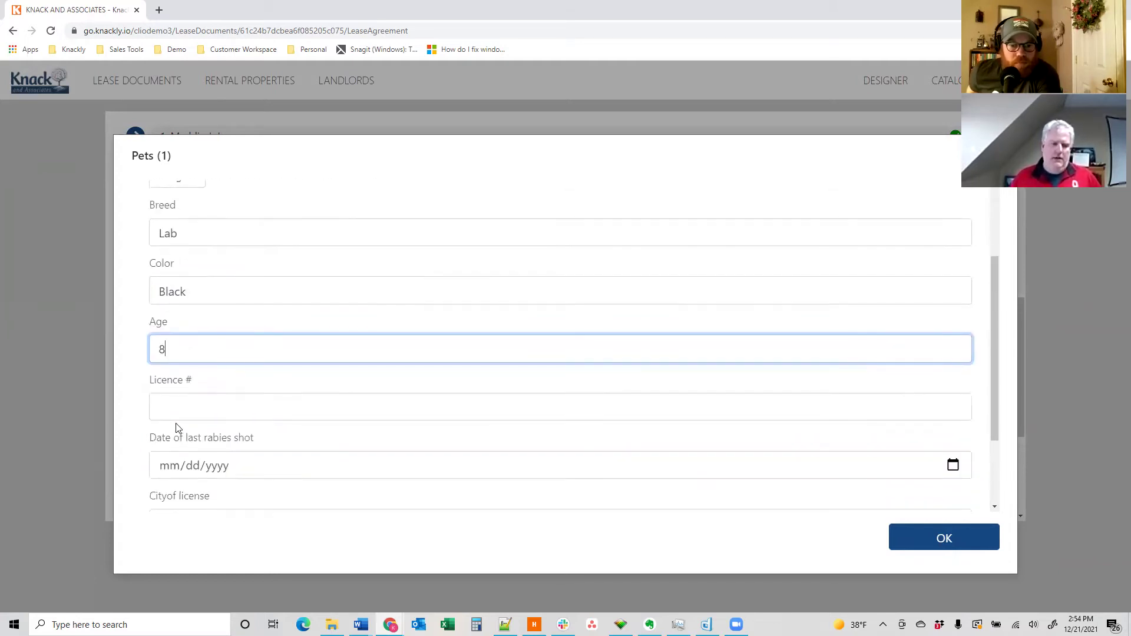
{"action": "left_click", "coordinate": [175, 397]}
{"action": "type", "text": "456789"}
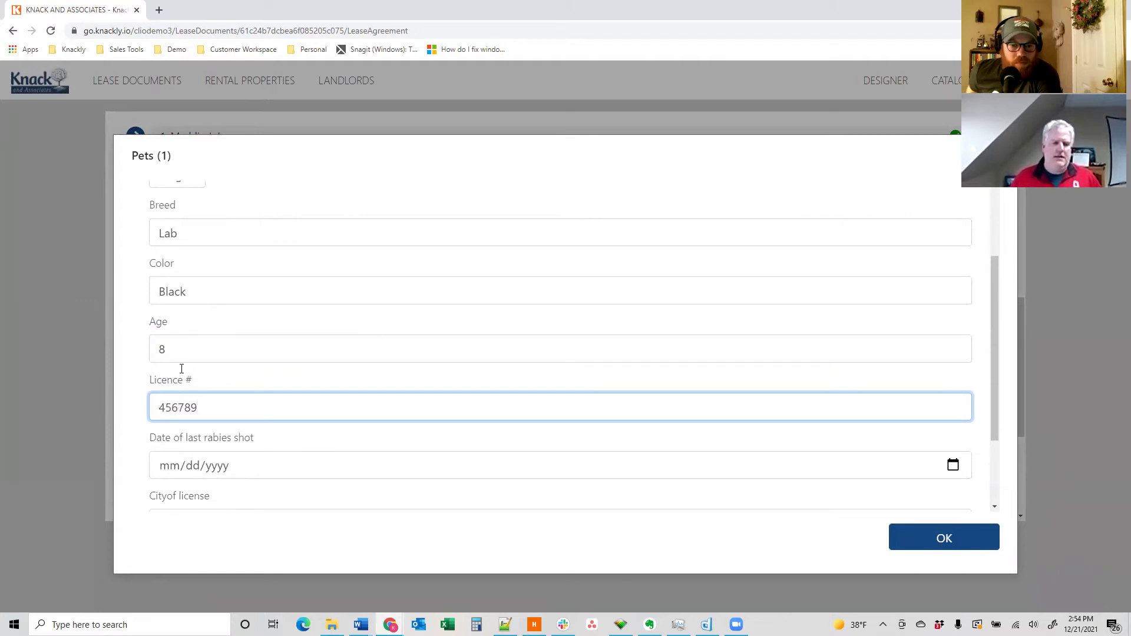
- Type the last rabies shot date, which shows 01/05 so far
{"action": "scroll", "coordinate": [181, 369], "scroll_direction": "down", "scroll_amount": 2}
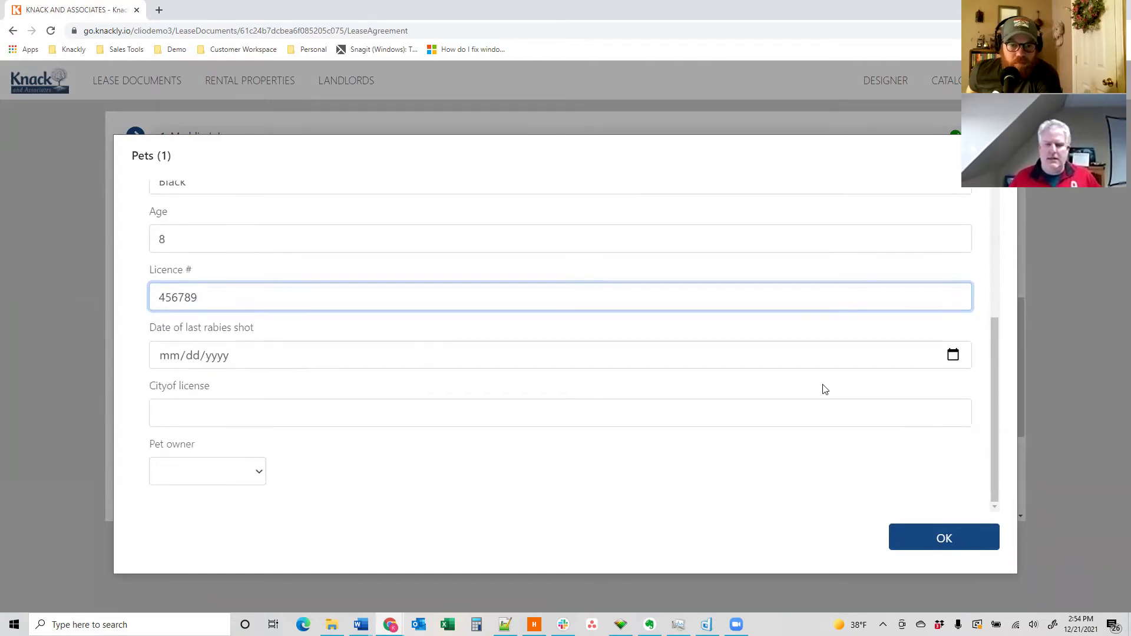
{"action": "left_click", "coordinate": [170, 361]}
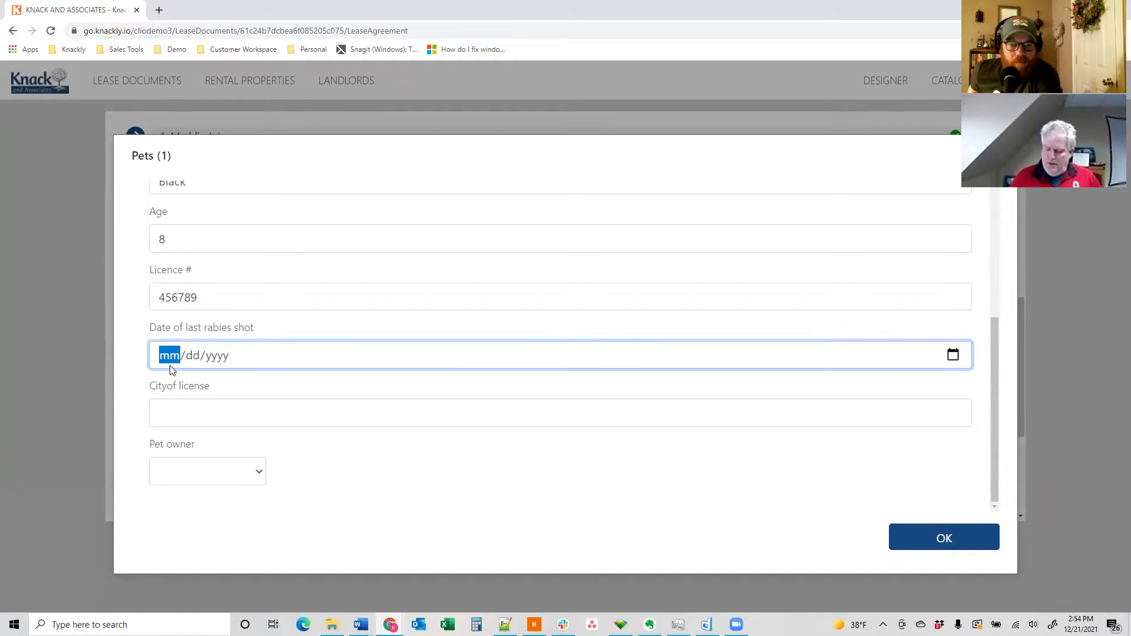
{"action": "type", "text": "01/"}
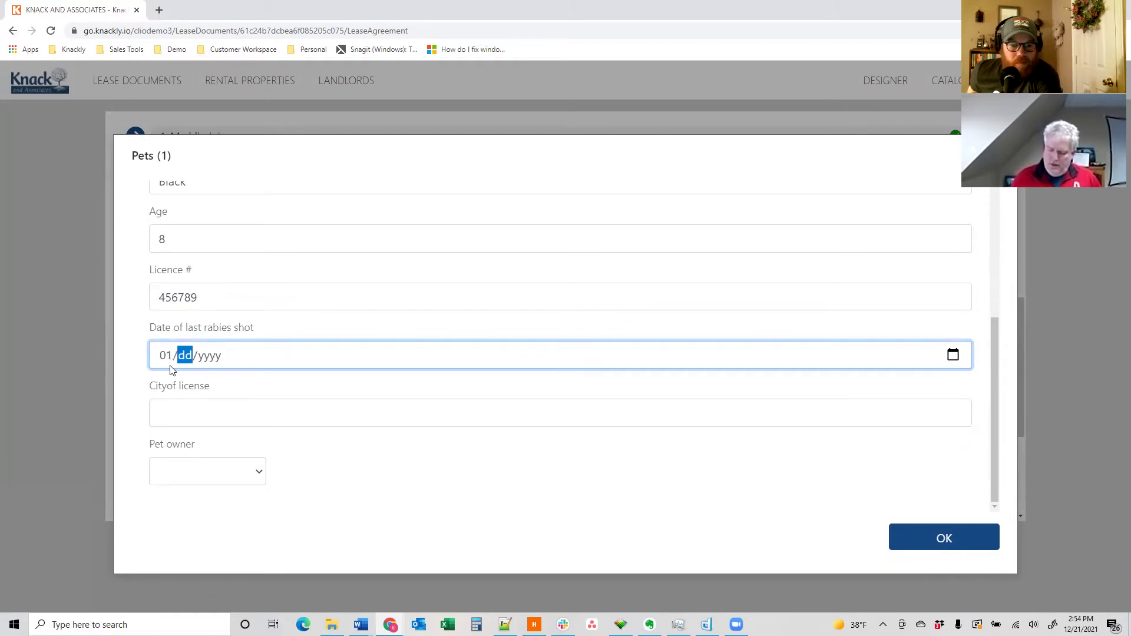
{"action": "type", "text": "05/1987"}
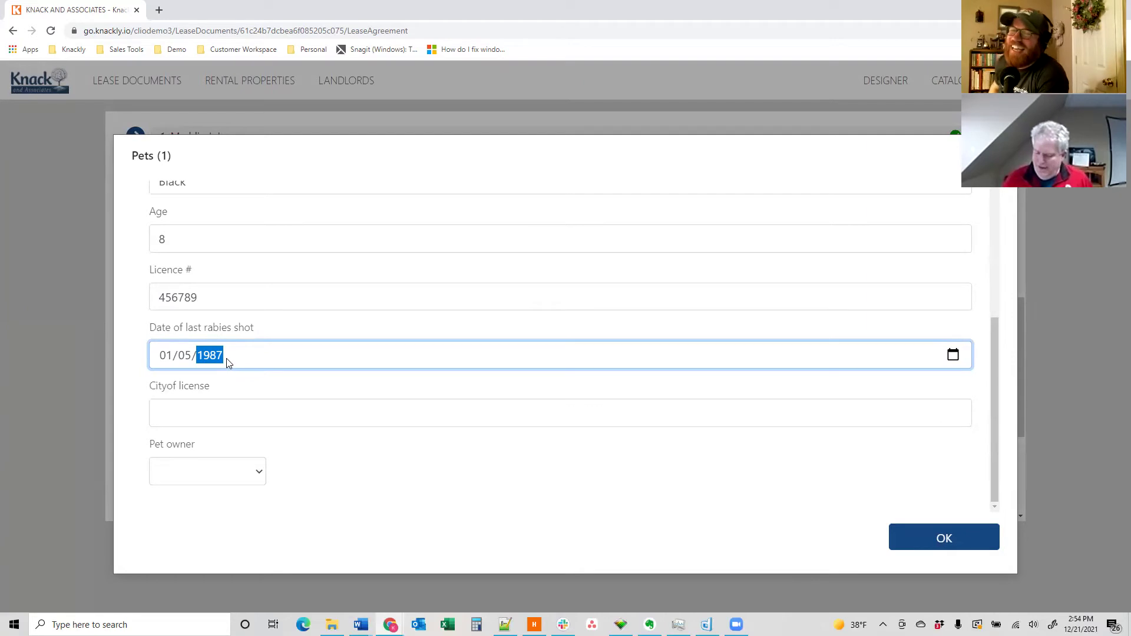
{"action": "type", "text": "02"}
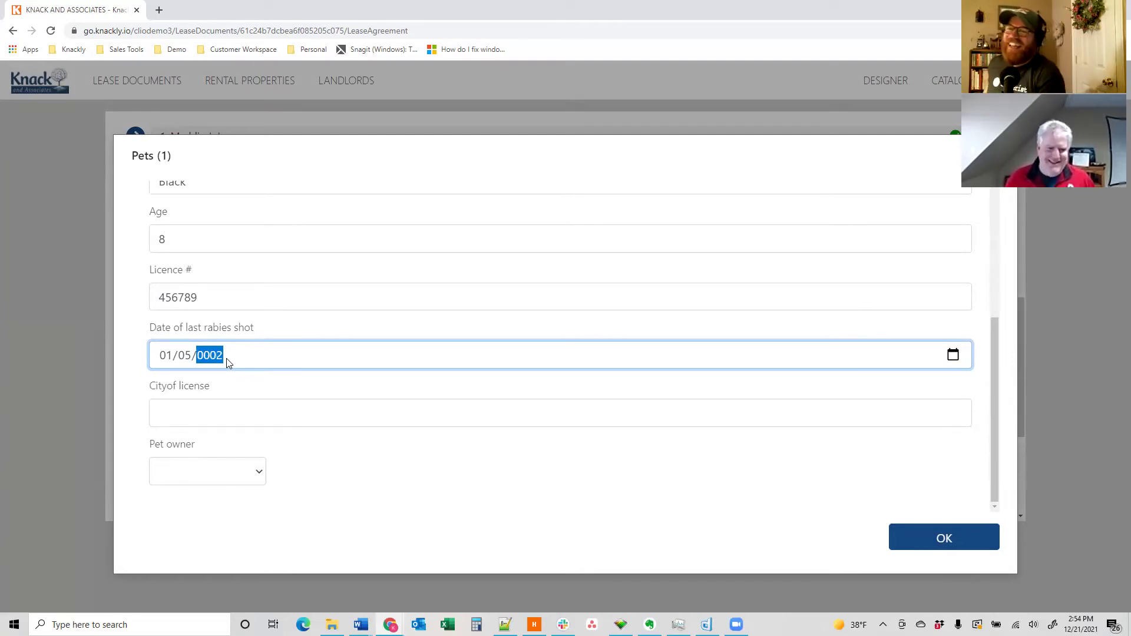
{"action": "type", "text": "00"}
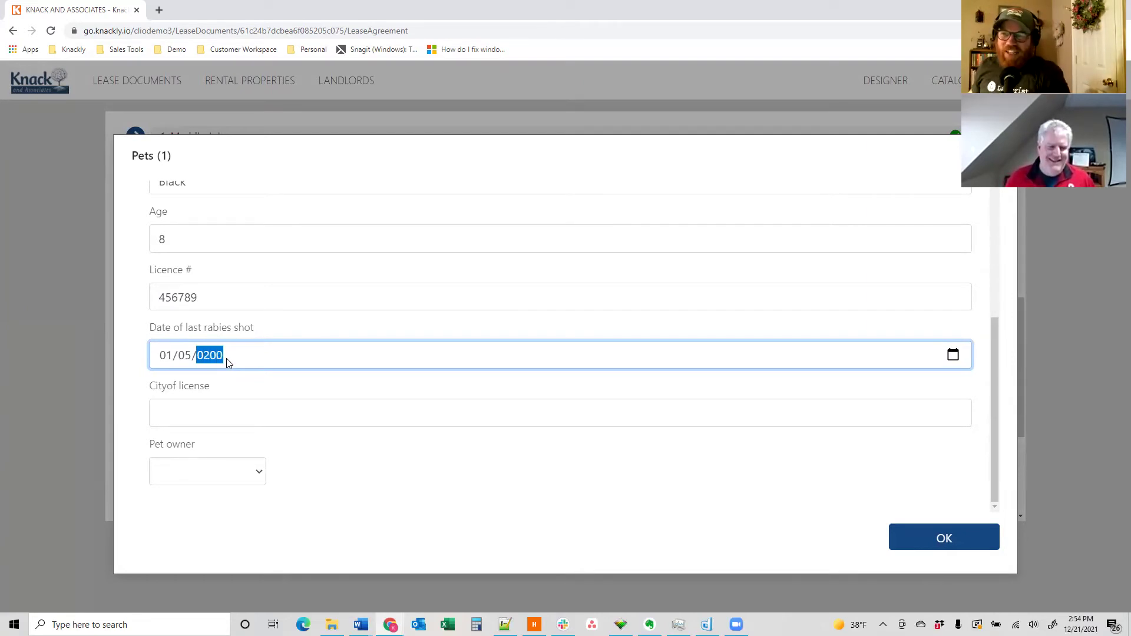
{"action": "type", "text": "20"}
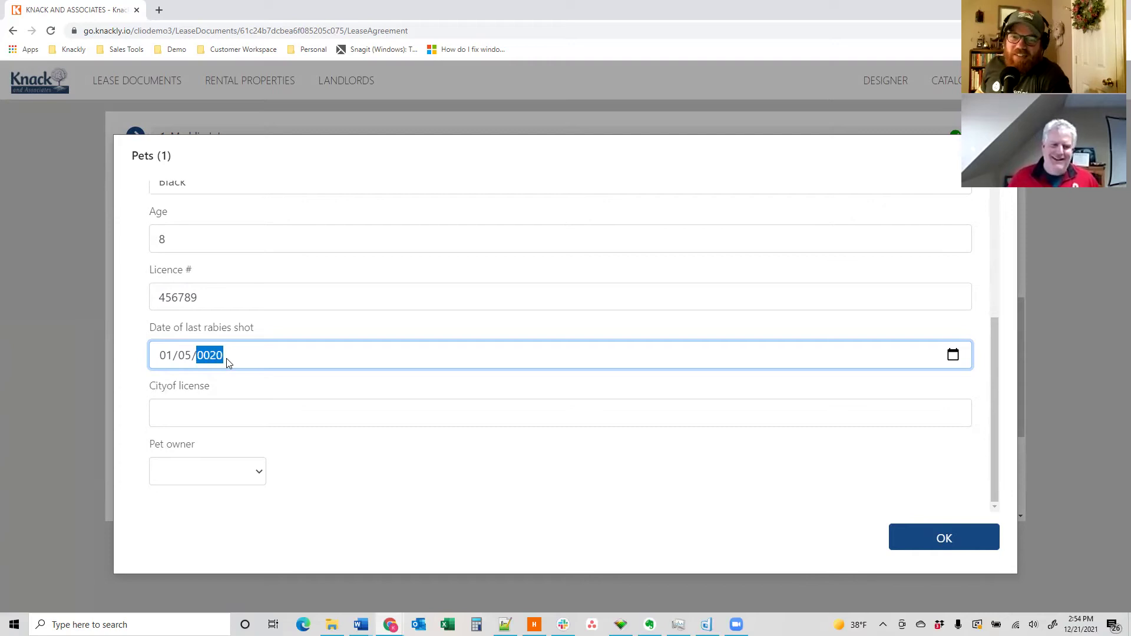
{"action": "type", "text": "20"}
- Commit the rabies shot date as 01/05/2020 by clicking outside the field
{"action": "left_click", "coordinate": [251, 385]}
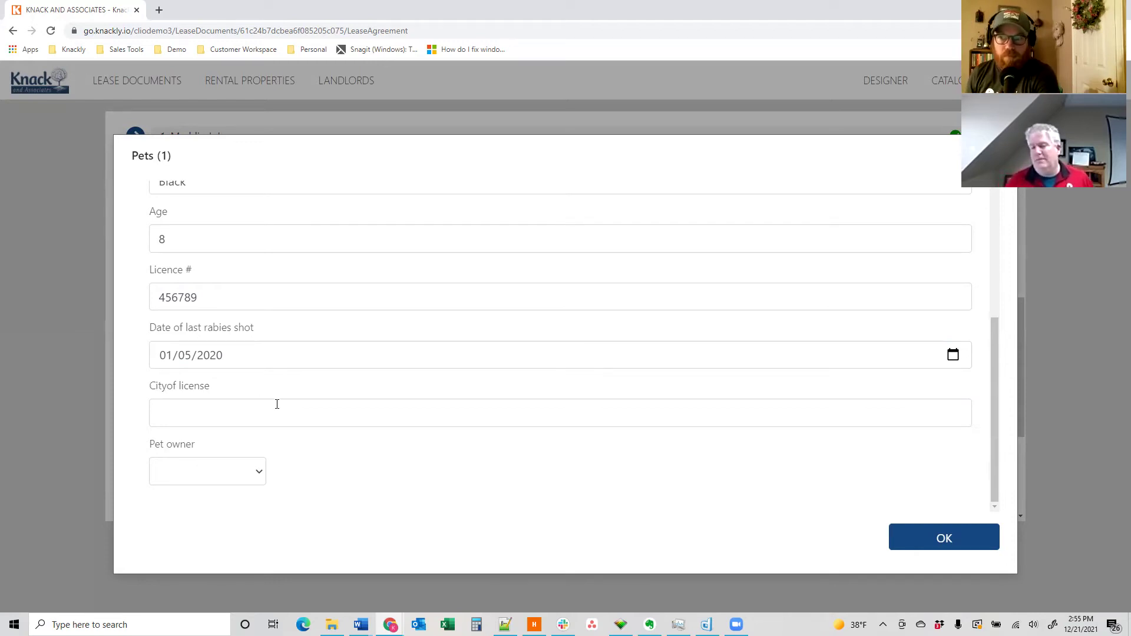
- Enter Idaho Falls as city of license, make the tenant the pet owner, and save Fido
{"action": "left_click", "coordinate": [263, 415]}
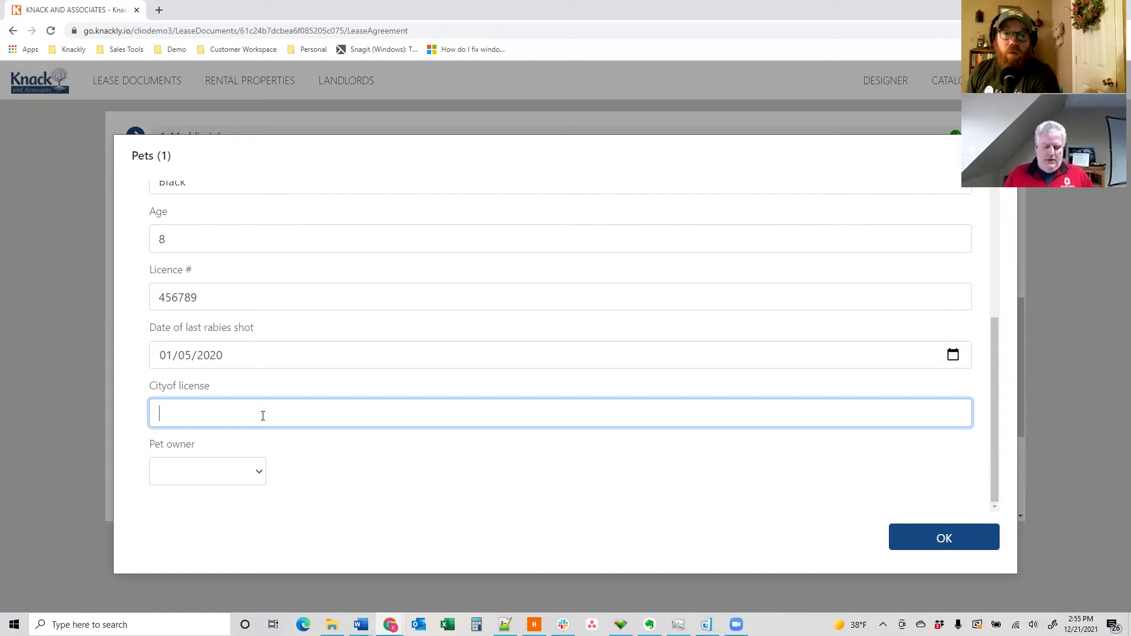
{"action": "type", "text": "Idaho Falls"}
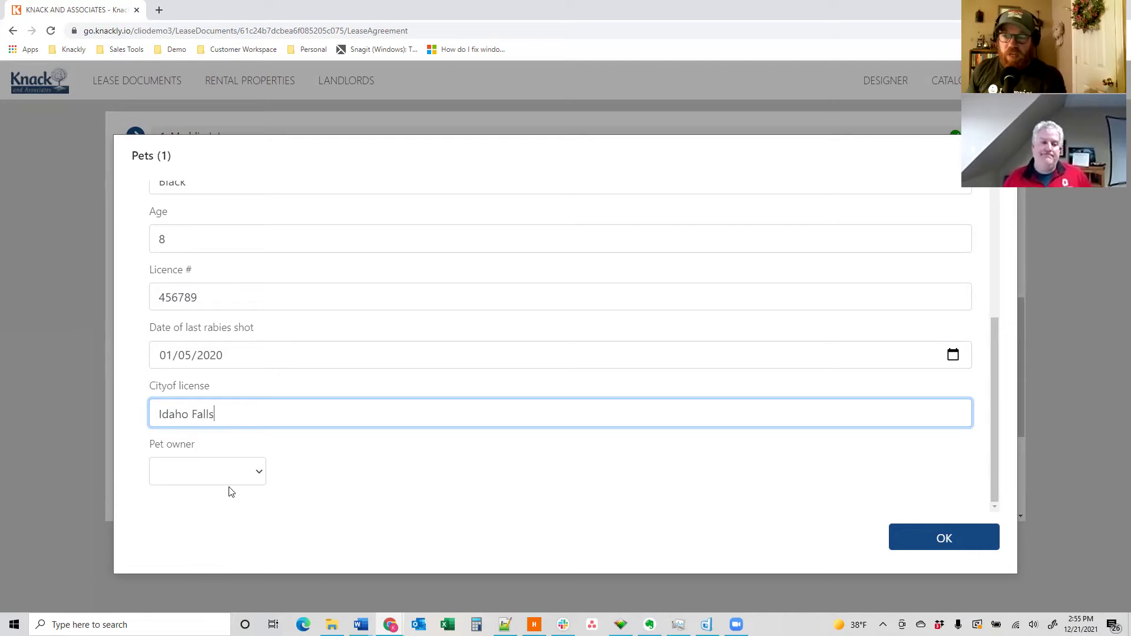
{"action": "left_click", "coordinate": [223, 478]}
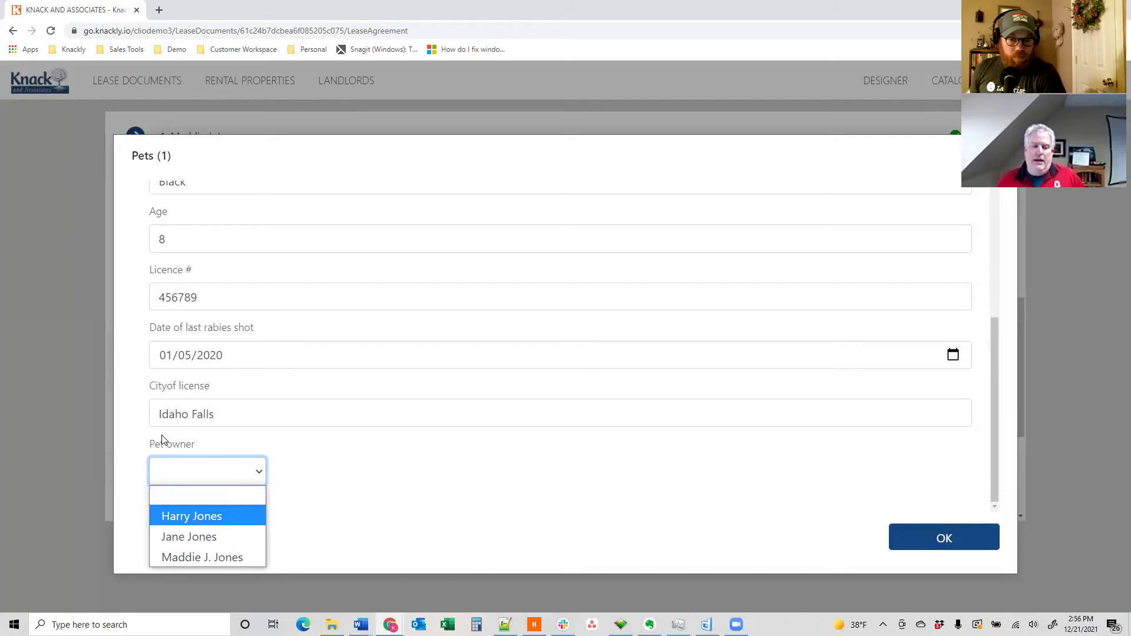
{"action": "left_click", "coordinate": [203, 559]}
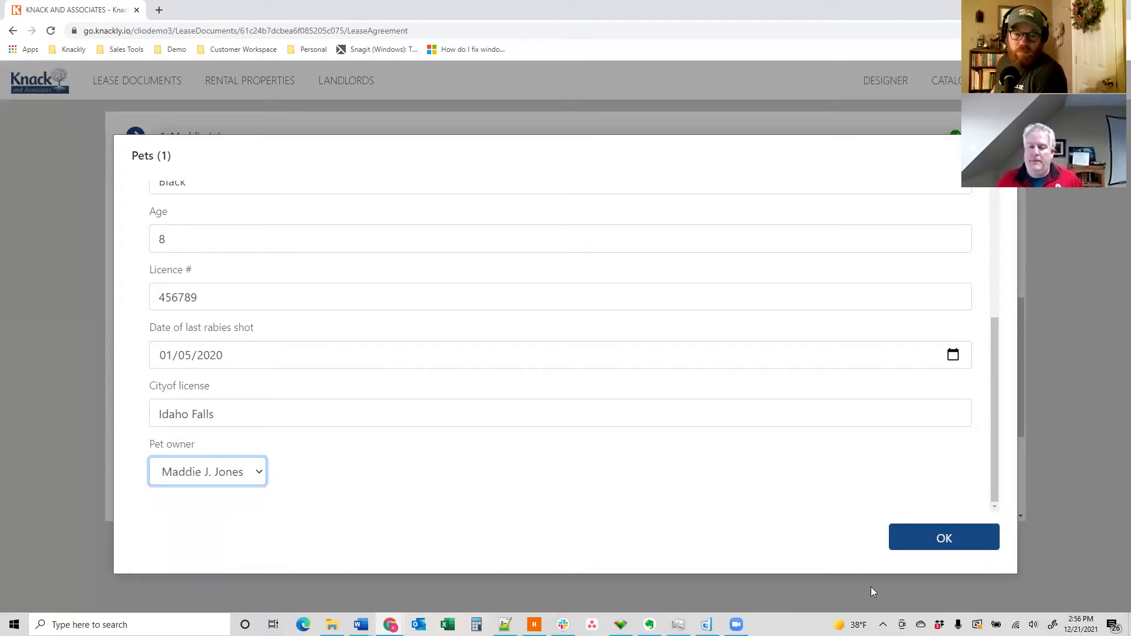
{"action": "left_click", "coordinate": [926, 538]}
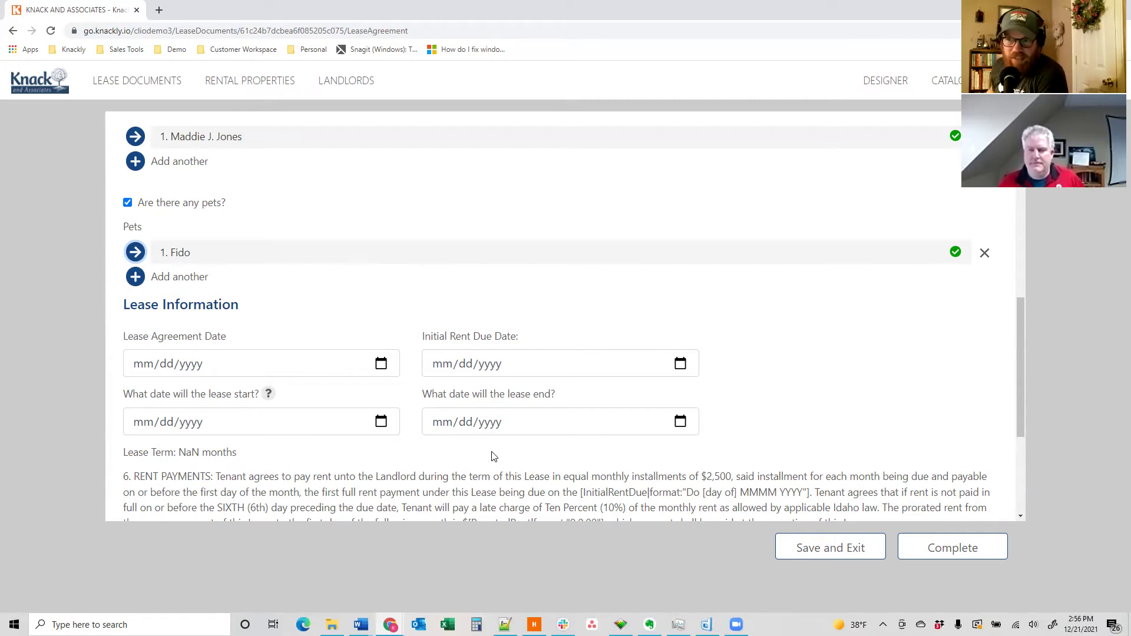
{"action": "scroll", "coordinate": [494, 457], "scroll_direction": "down", "scroll_amount": 2}
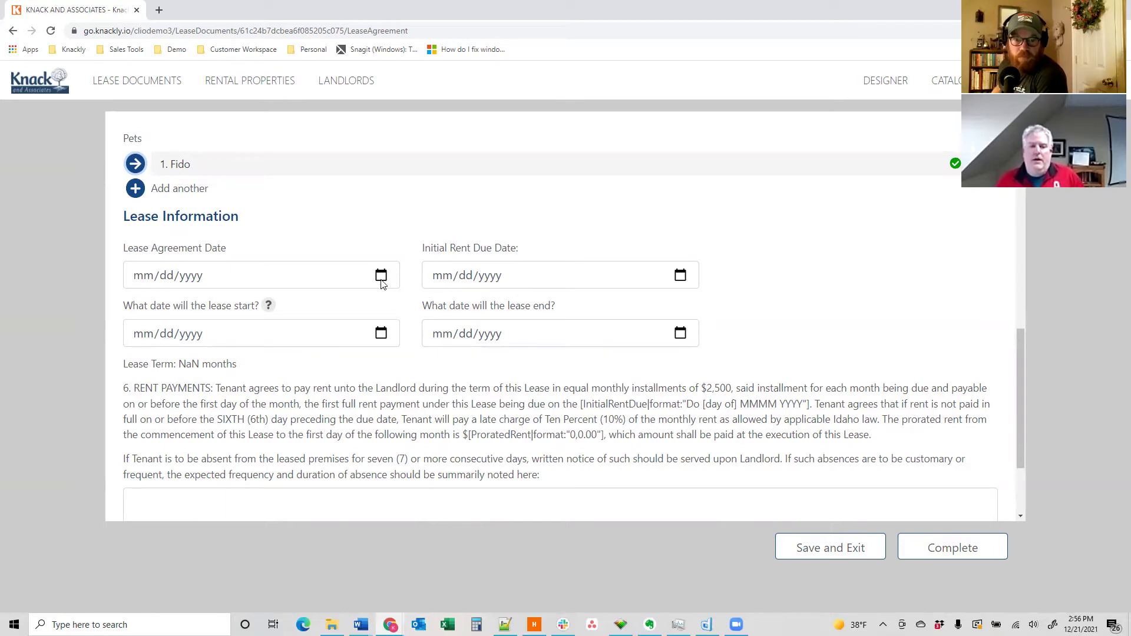
- Set agreement date 12/15/2021, initial rent due 12/23/2021 and lease start 12/24/2021
{"action": "left_click", "coordinate": [381, 278]}
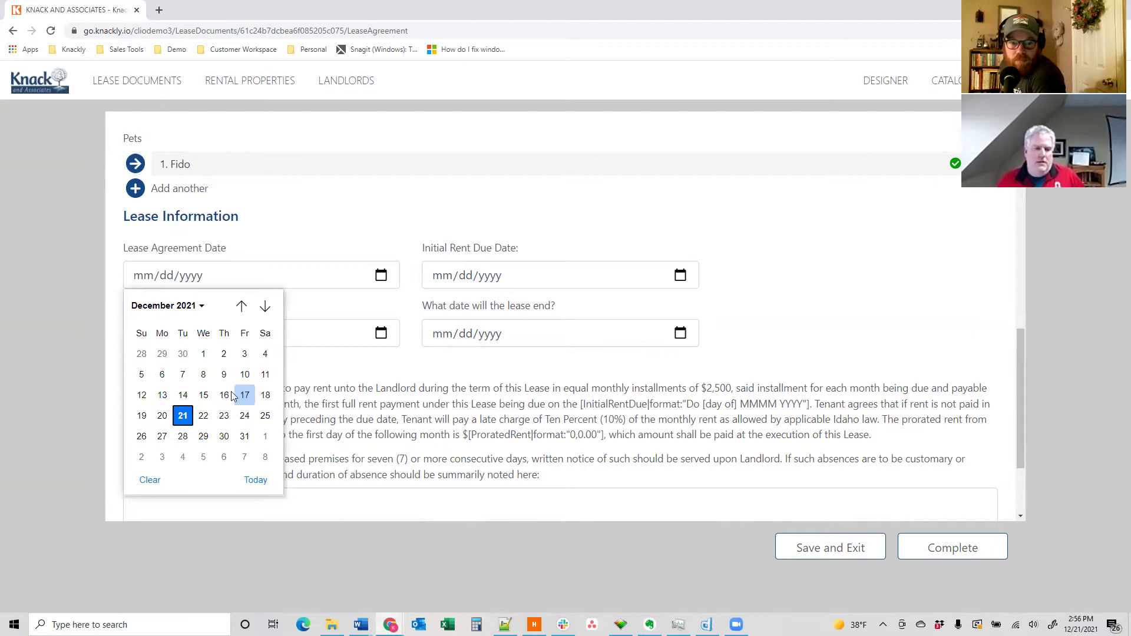
{"action": "left_click", "coordinate": [203, 395]}
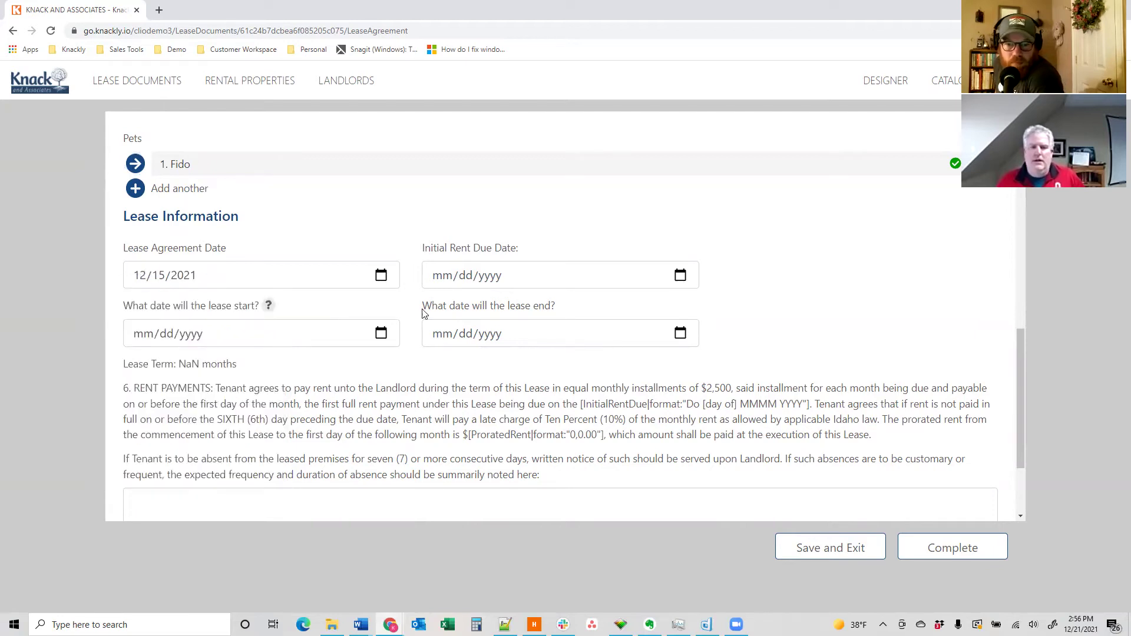
{"action": "left_click", "coordinate": [681, 277]}
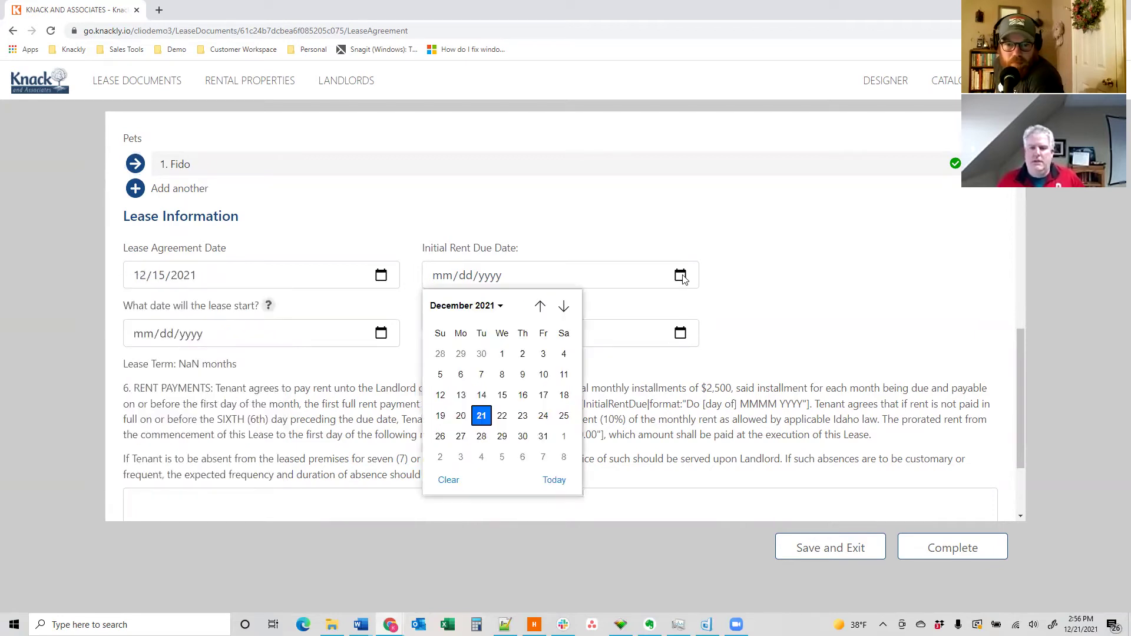
{"action": "left_click", "coordinate": [522, 416]}
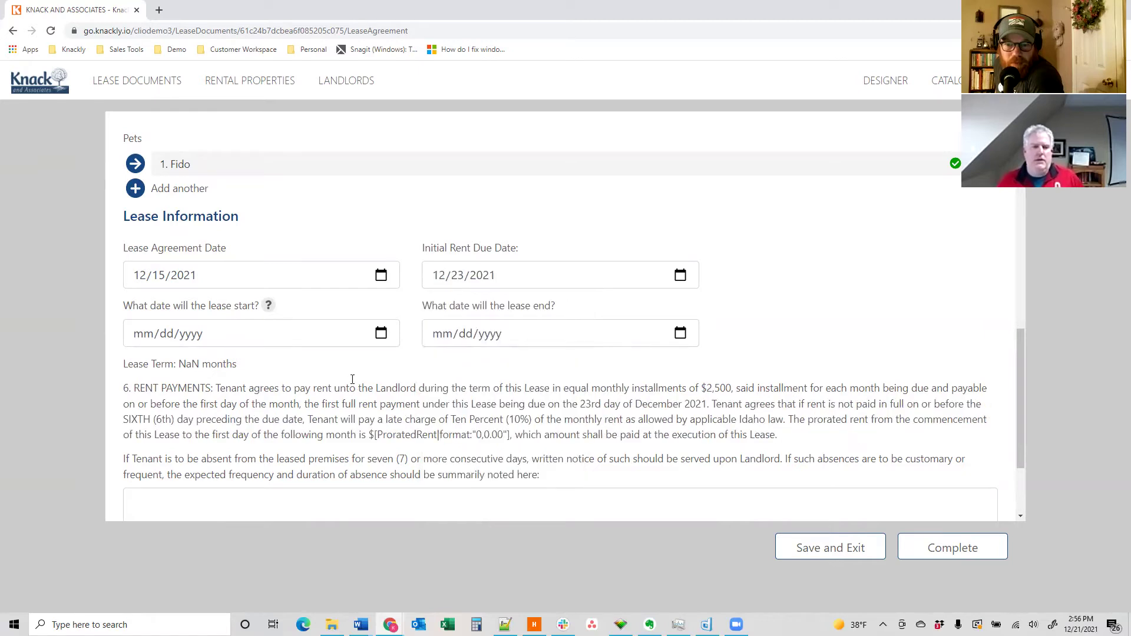
{"action": "left_click", "coordinate": [381, 333]}
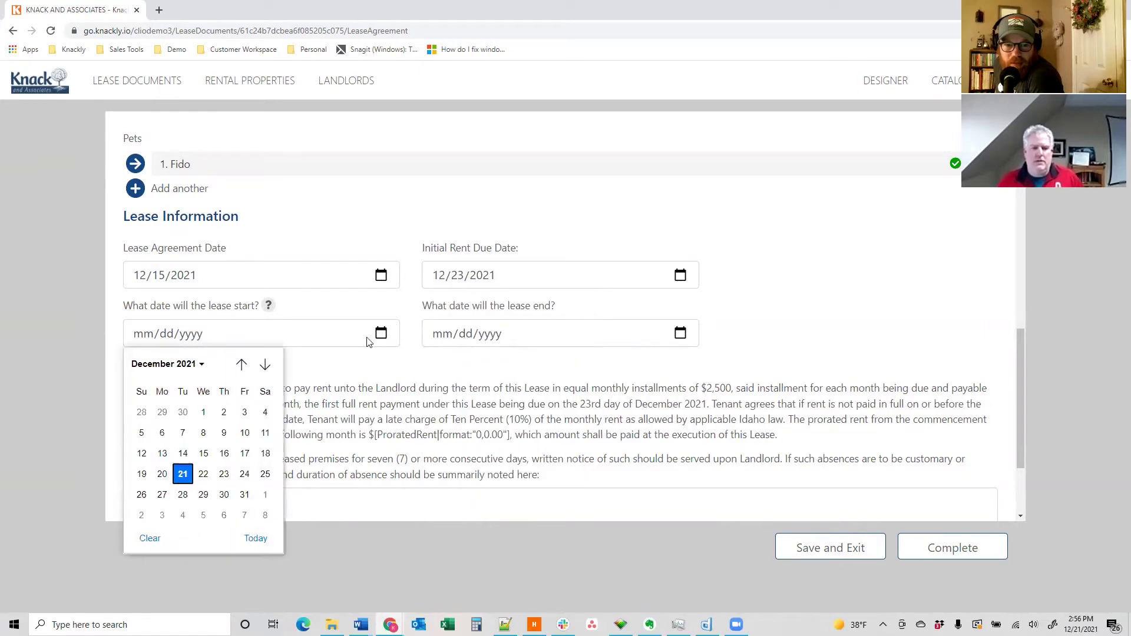
{"action": "left_click", "coordinate": [244, 475]}
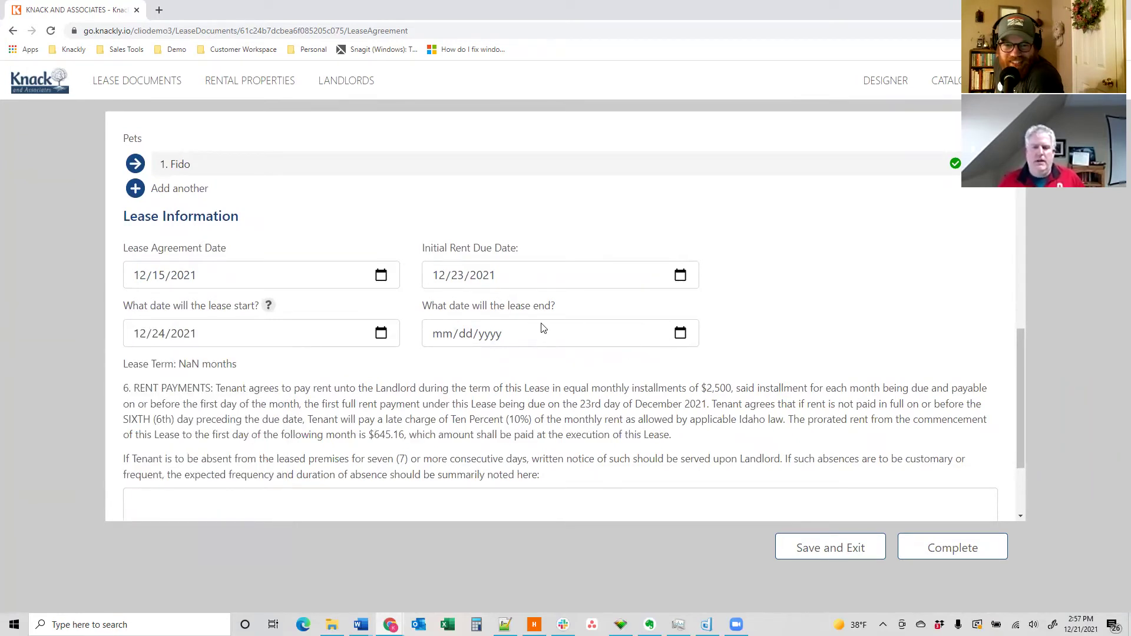
- Set the lease end to 12/31/2022 and change the lease start to 12/25/2021
{"action": "left_click", "coordinate": [679, 334]}
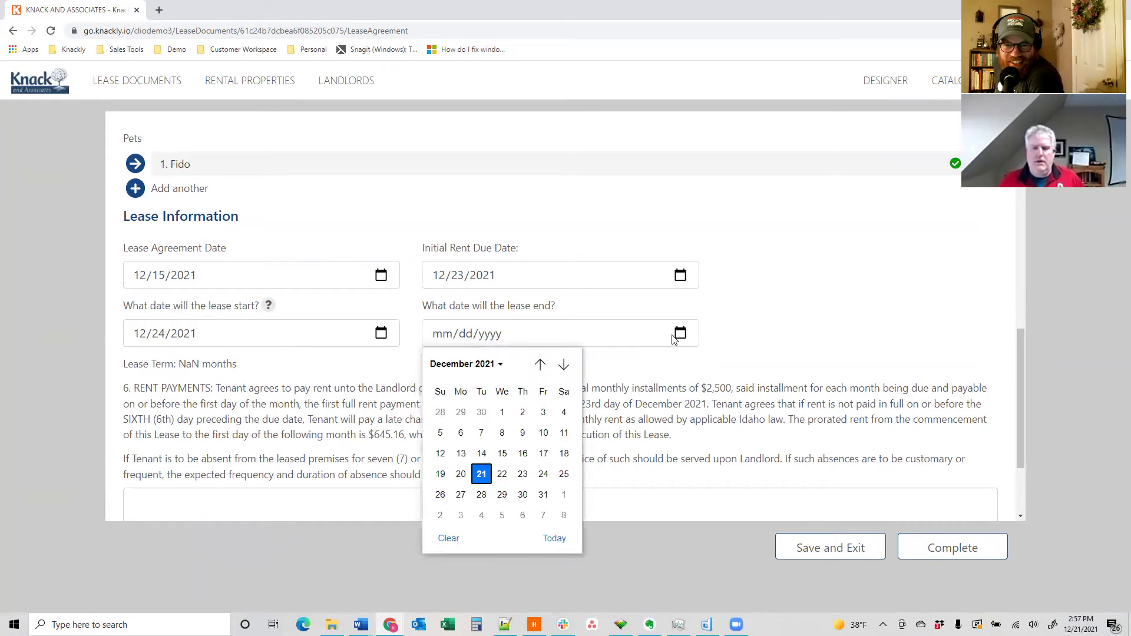
{"action": "left_click", "coordinate": [493, 364]}
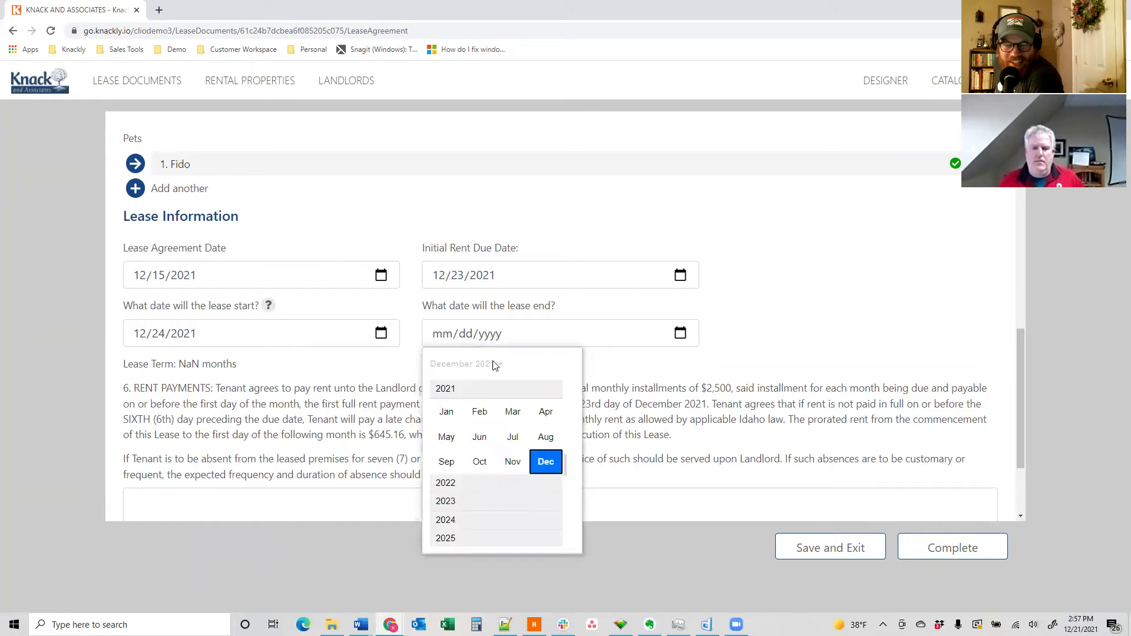
{"action": "left_click", "coordinate": [452, 484]}
{"action": "left_click", "coordinate": [543, 459]}
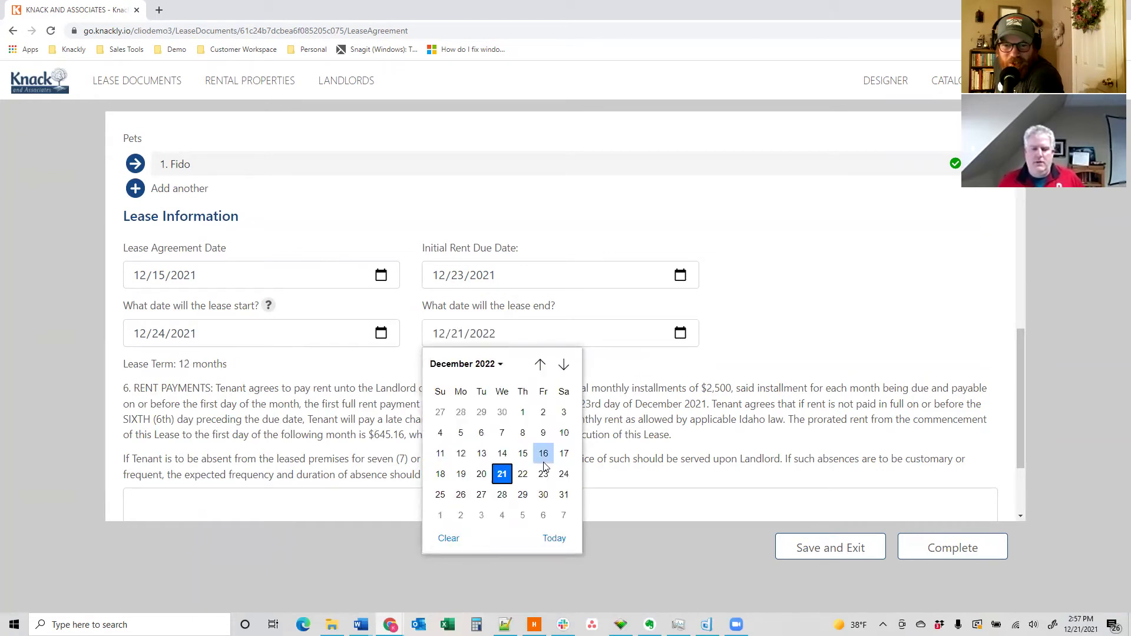
{"action": "left_click", "coordinate": [564, 495]}
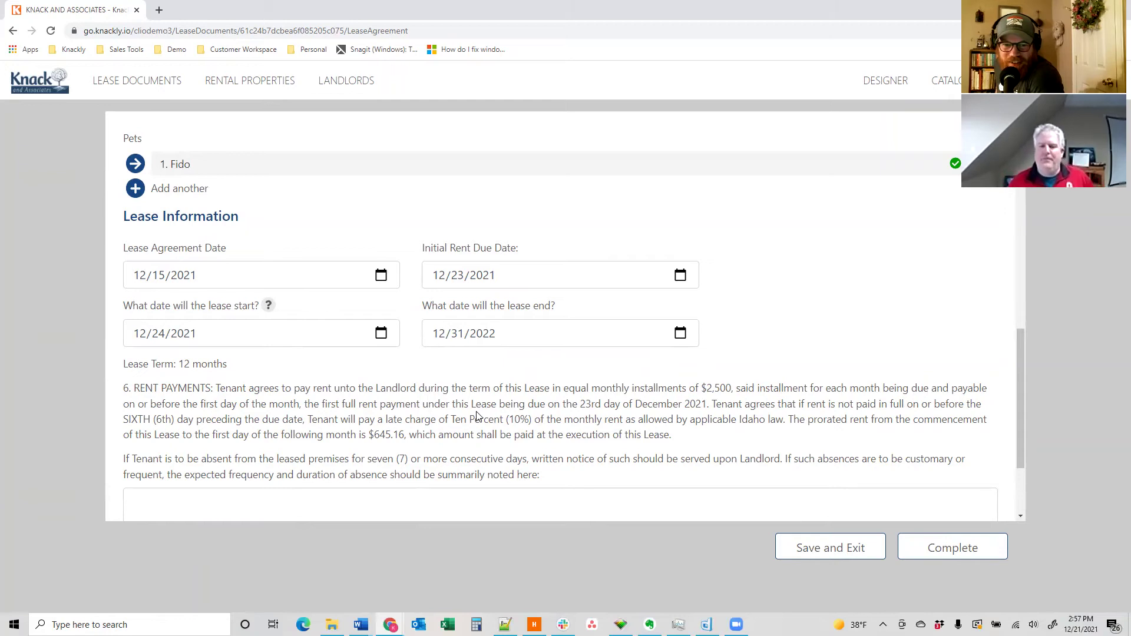
{"action": "left_click_drag", "start_coordinate": [405, 435], "coordinate": [375, 435]}
{"action": "left_click", "coordinate": [382, 334]}
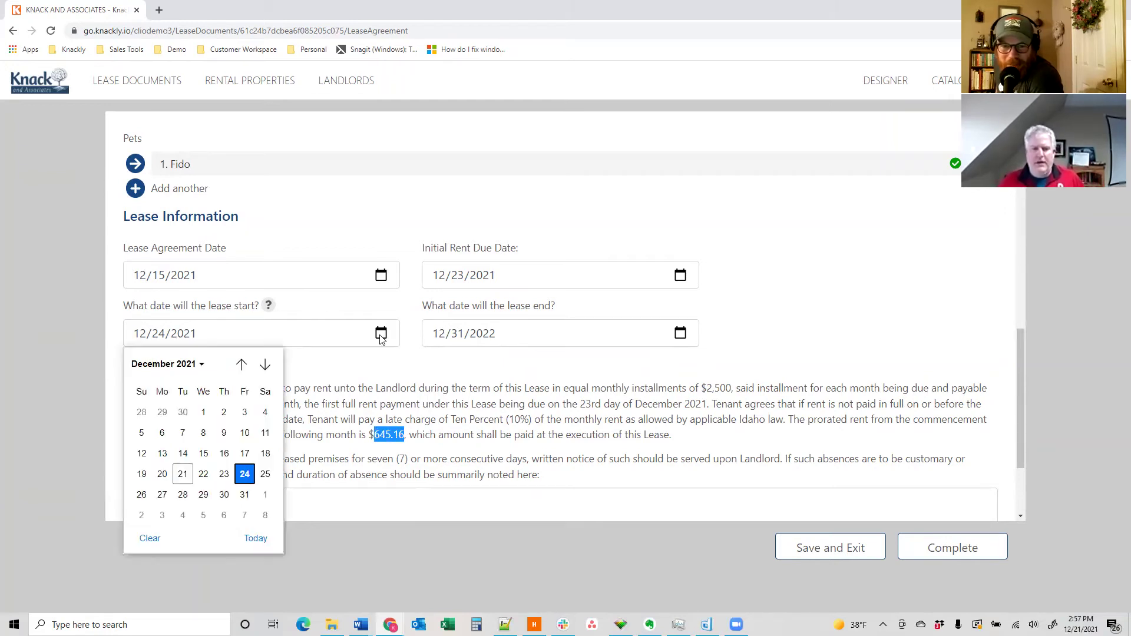
{"action": "left_click", "coordinate": [265, 475]}
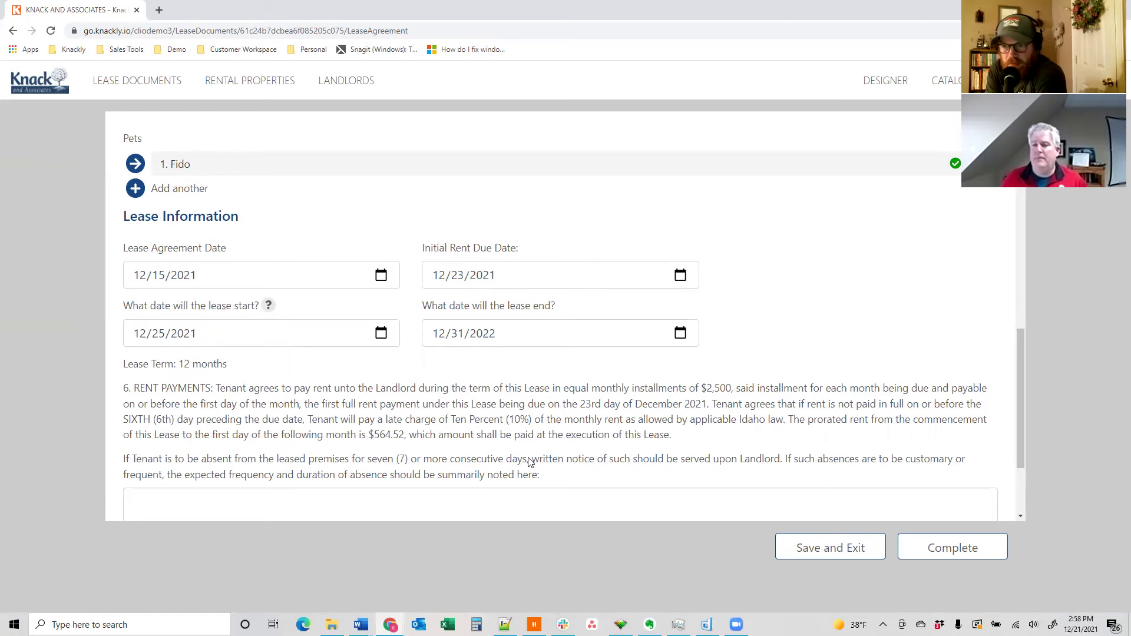
{"action": "double_click", "coordinate": [182, 364]}
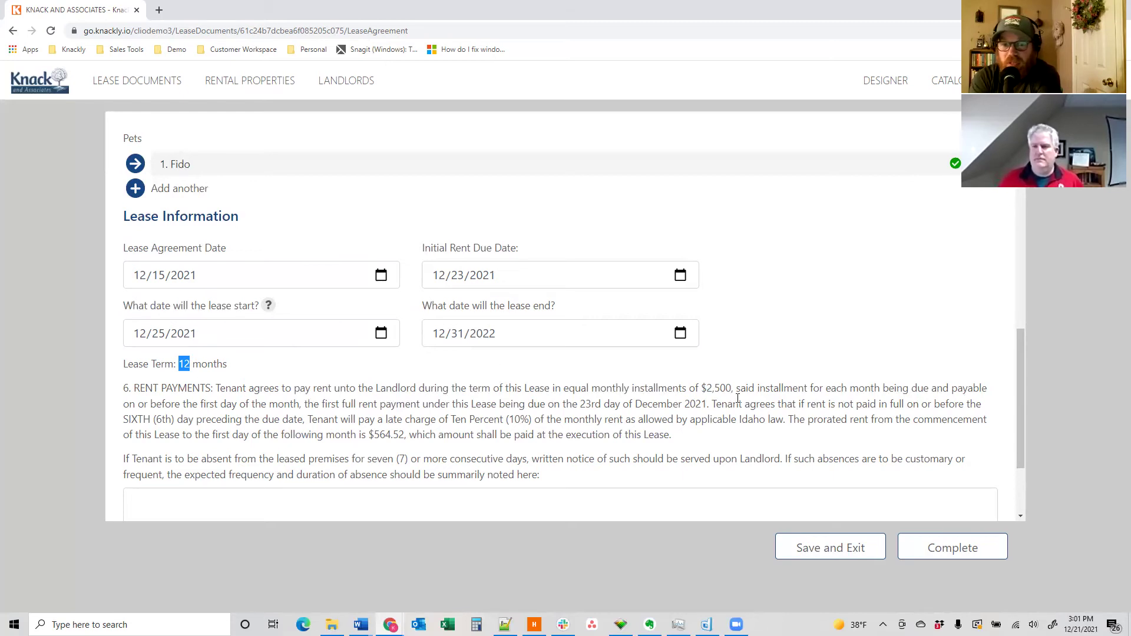
- Complete the lease interview, then save and open the generated Lease Agreement .docx
{"action": "left_click", "coordinate": [931, 545]}
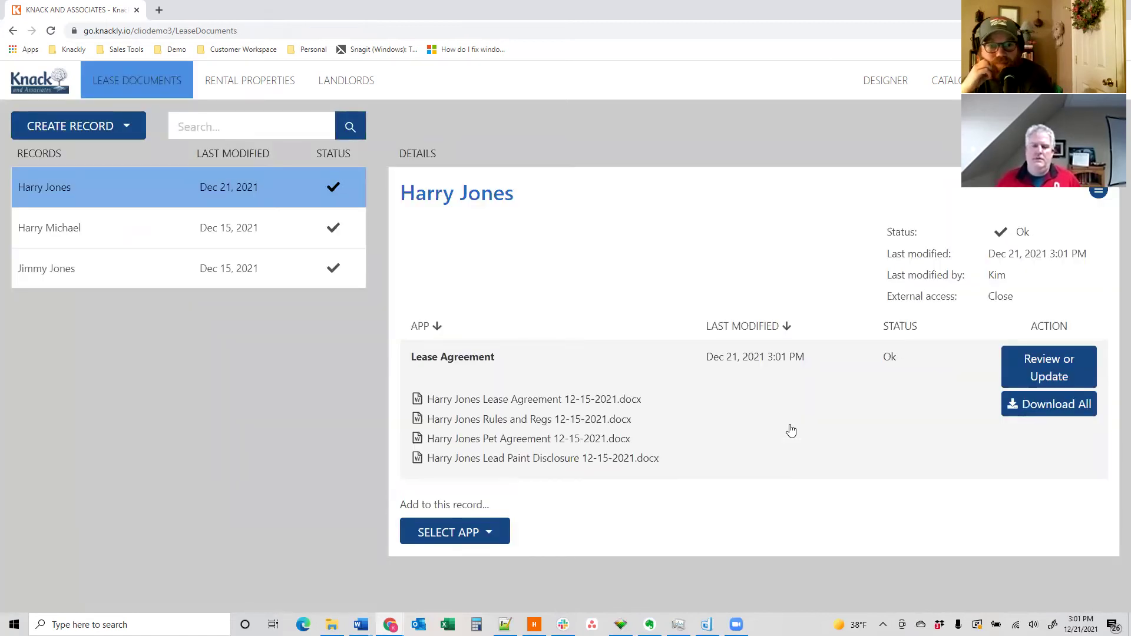
{"action": "left_click", "coordinate": [545, 400]}
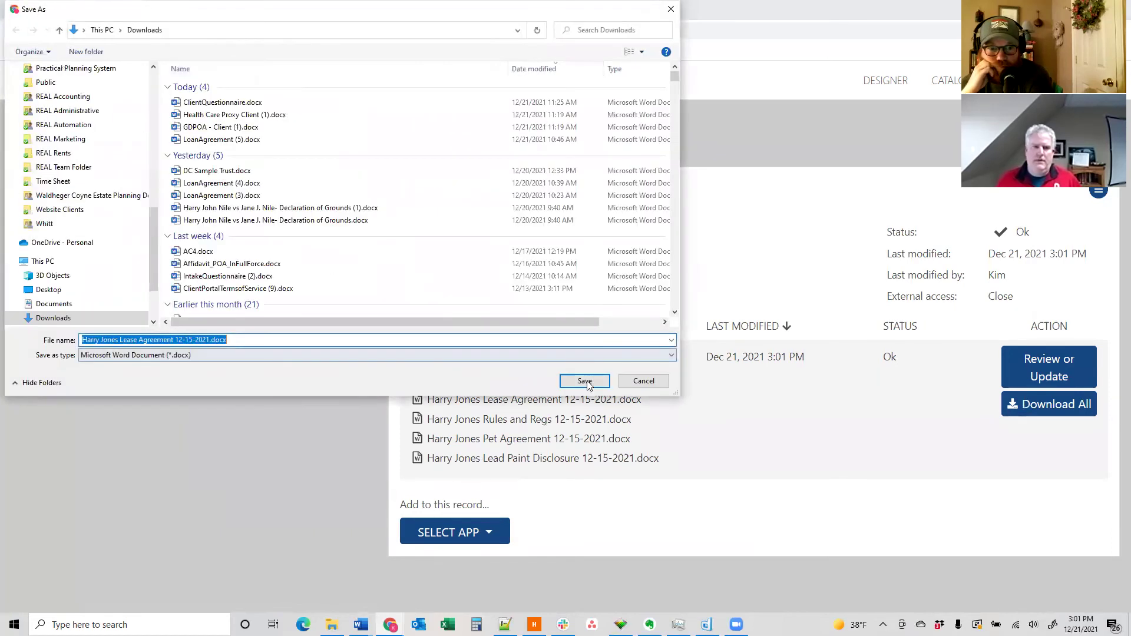
{"action": "left_click", "coordinate": [586, 381]}
{"action": "left_click", "coordinate": [75, 591]}
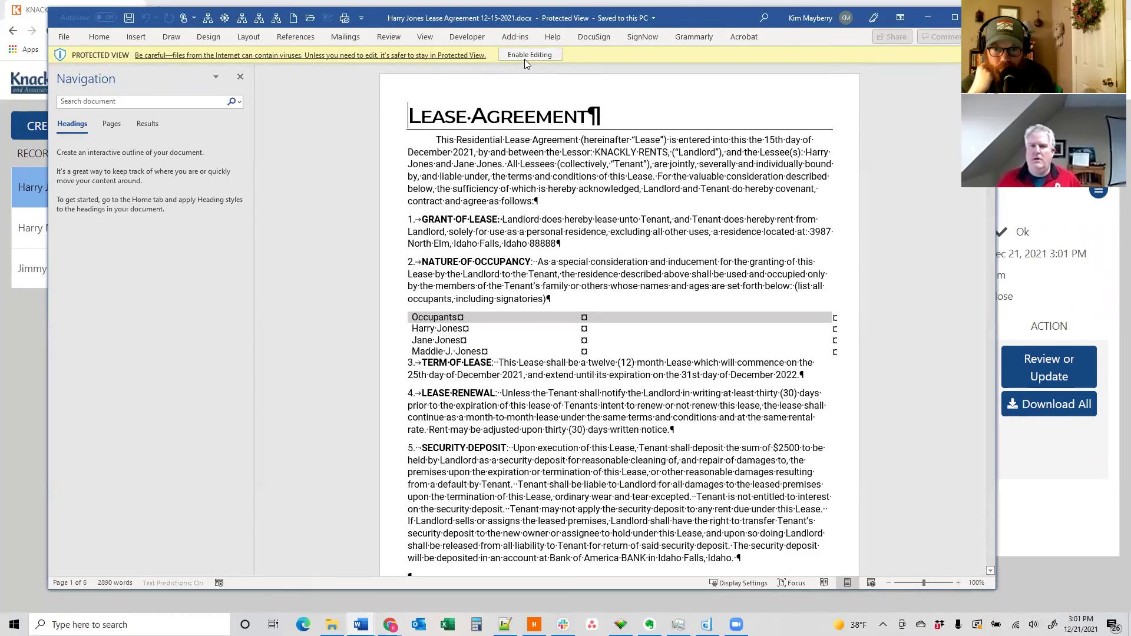
- Enable editing on the lease and review it down to the Tennessee clause and signature block
{"action": "left_click", "coordinate": [527, 57]}
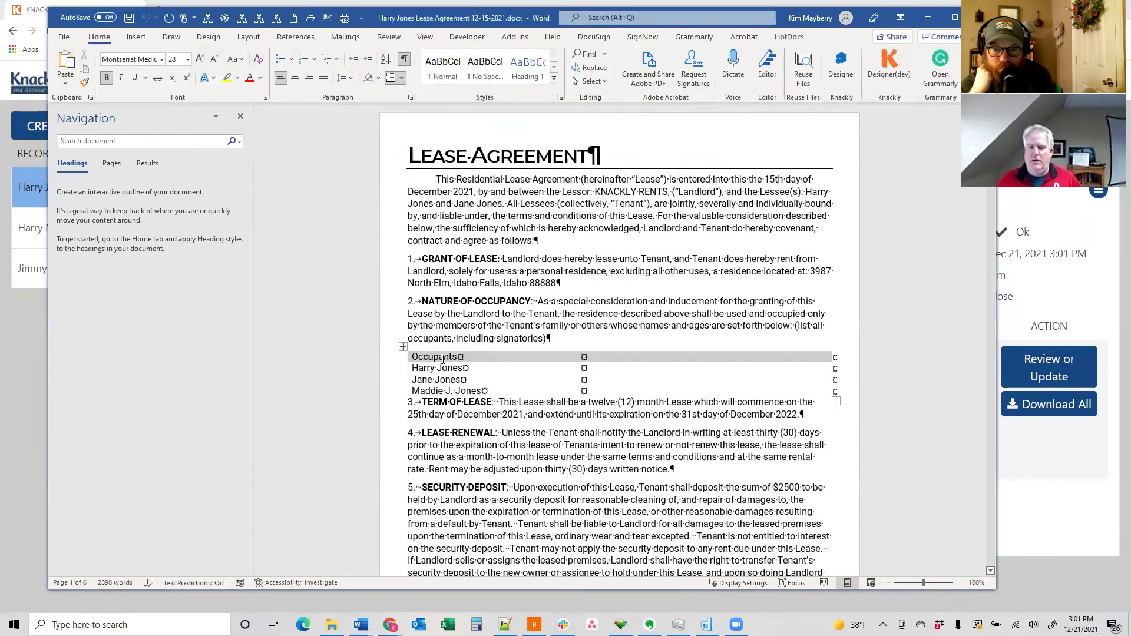
{"action": "scroll", "coordinate": [590, 363], "scroll_direction": "down", "scroll_amount": 10}
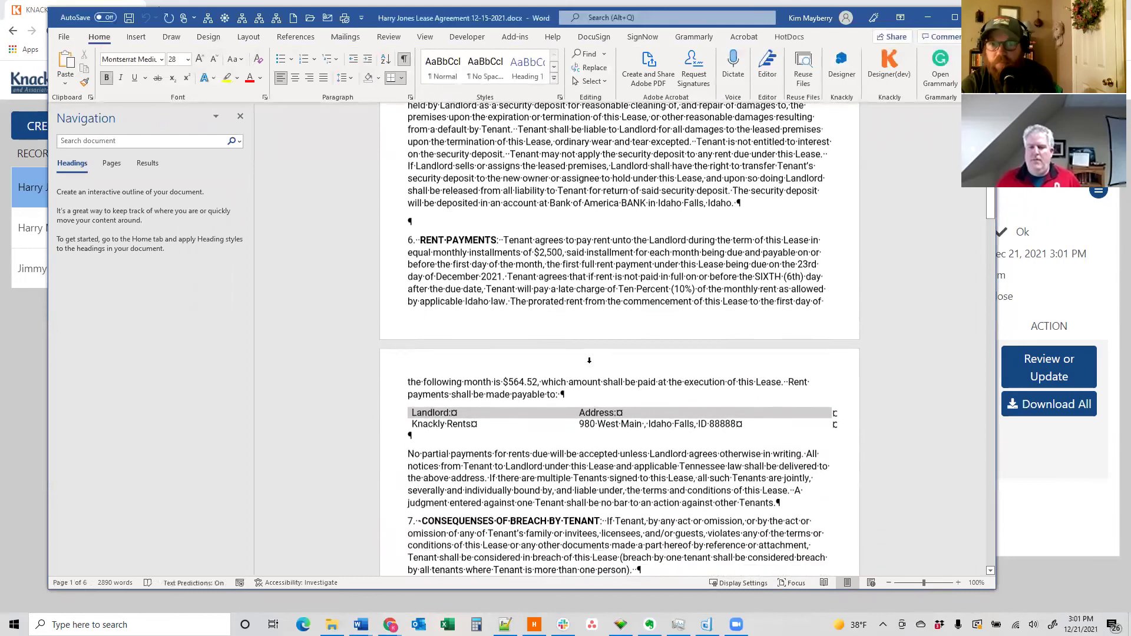
{"action": "scroll", "coordinate": [590, 364], "scroll_direction": "down", "scroll_amount": 3}
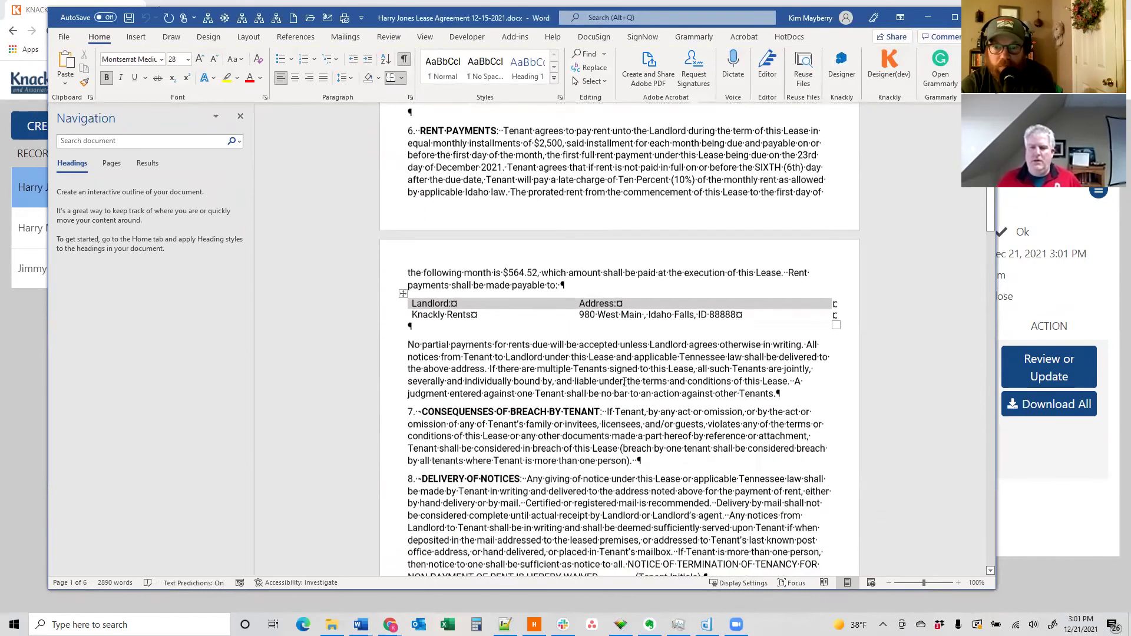
{"action": "scroll", "coordinate": [624, 382], "scroll_direction": "down", "scroll_amount": 13}
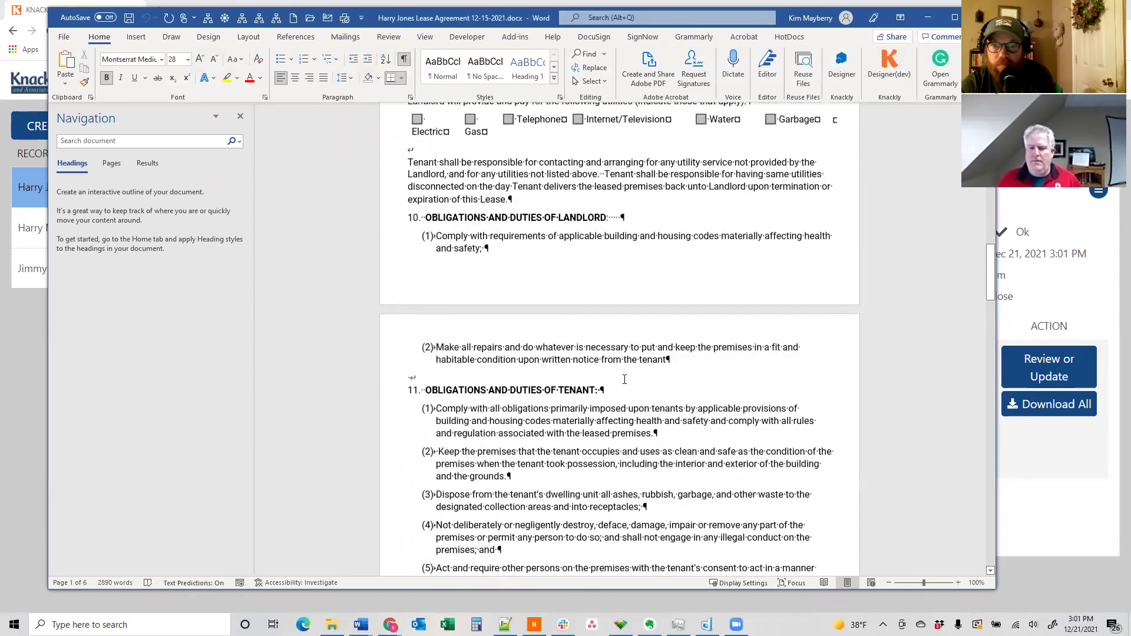
{"action": "scroll", "coordinate": [624, 380], "scroll_direction": "down", "scroll_amount": 20}
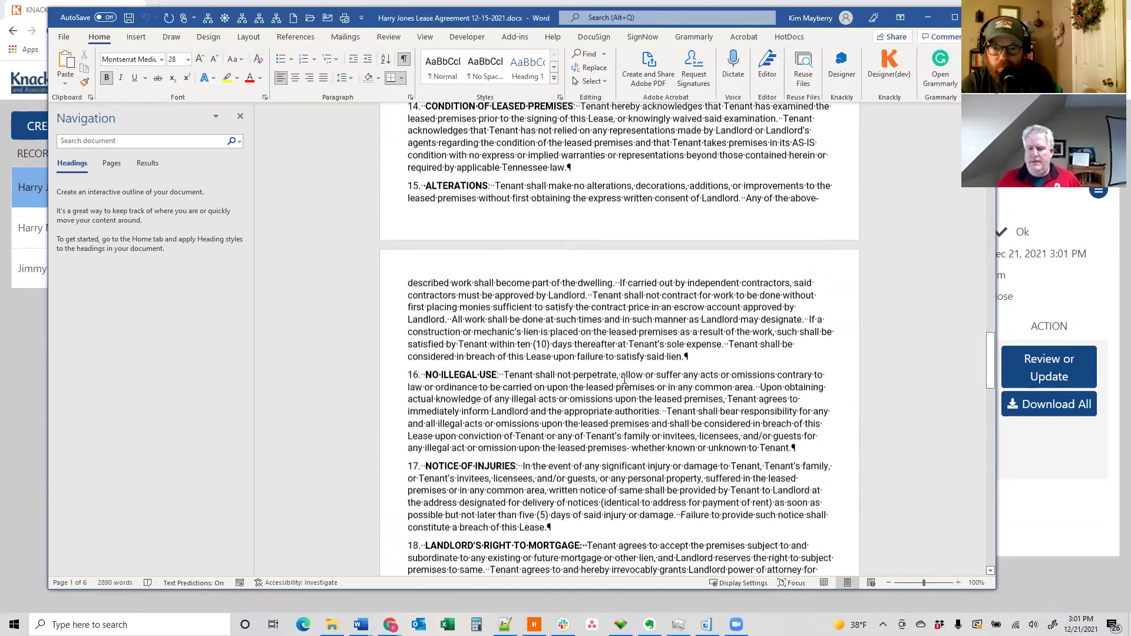
{"action": "scroll", "coordinate": [625, 380], "scroll_direction": "down", "scroll_amount": 14}
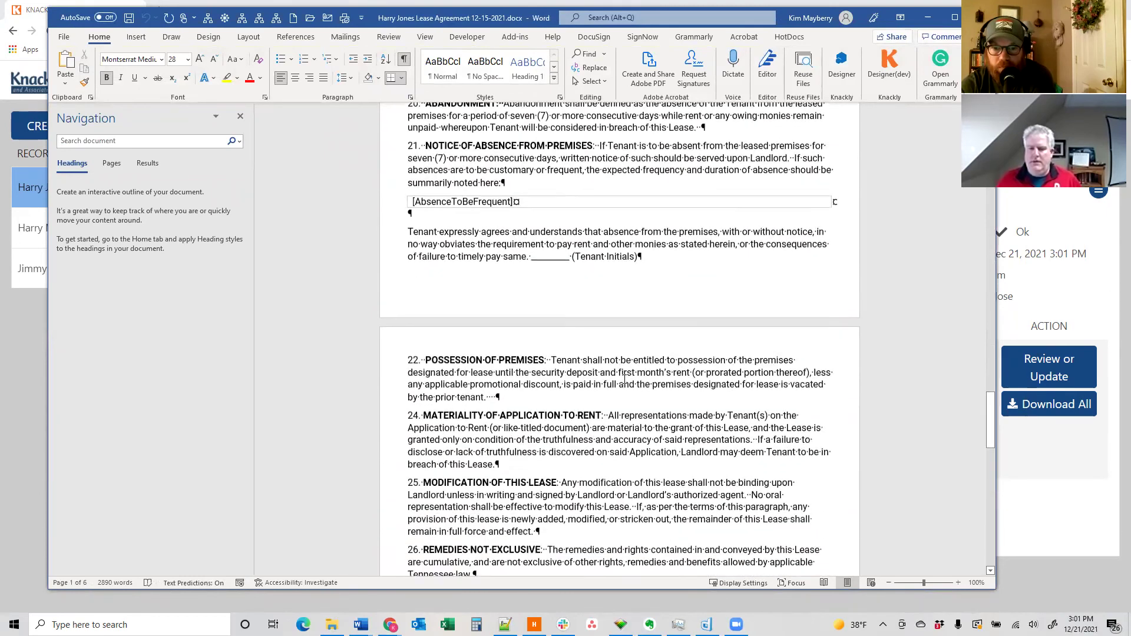
{"action": "scroll", "coordinate": [625, 380], "scroll_direction": "down", "scroll_amount": 6}
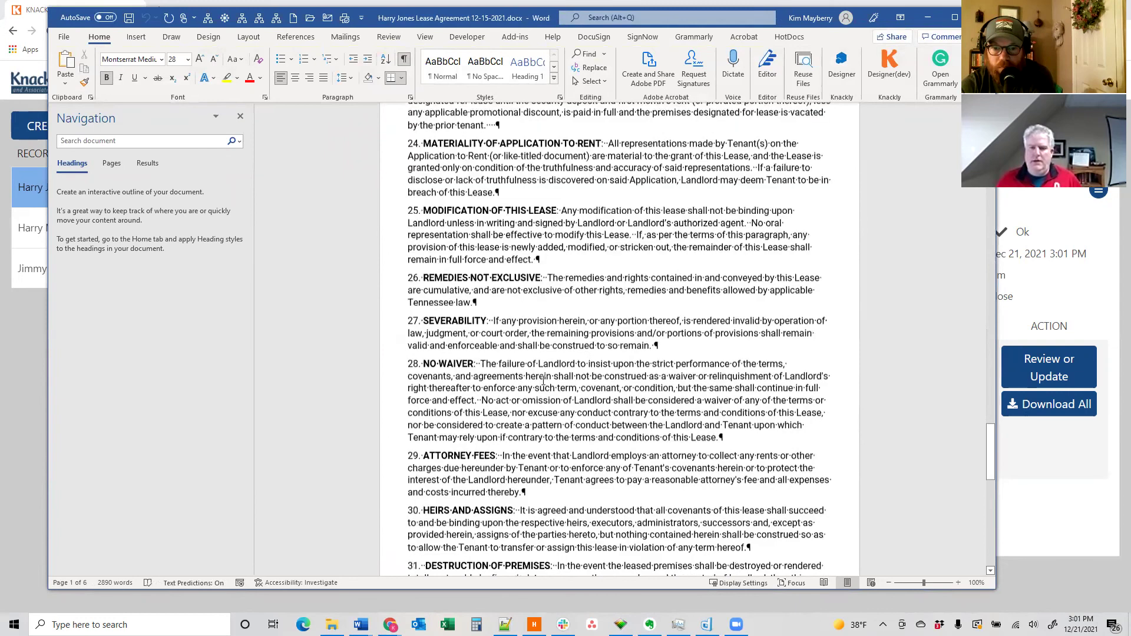
{"action": "scroll", "coordinate": [523, 380], "scroll_direction": "down", "scroll_amount": 15}
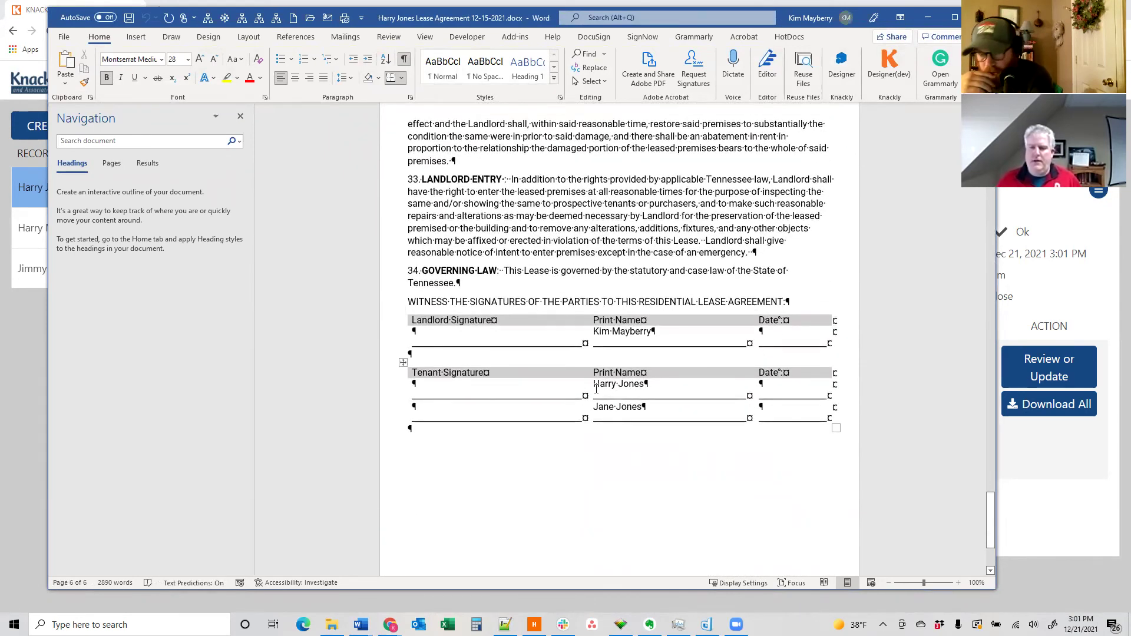
{"action": "scroll", "coordinate": [630, 398], "scroll_direction": "up", "scroll_amount": 1}
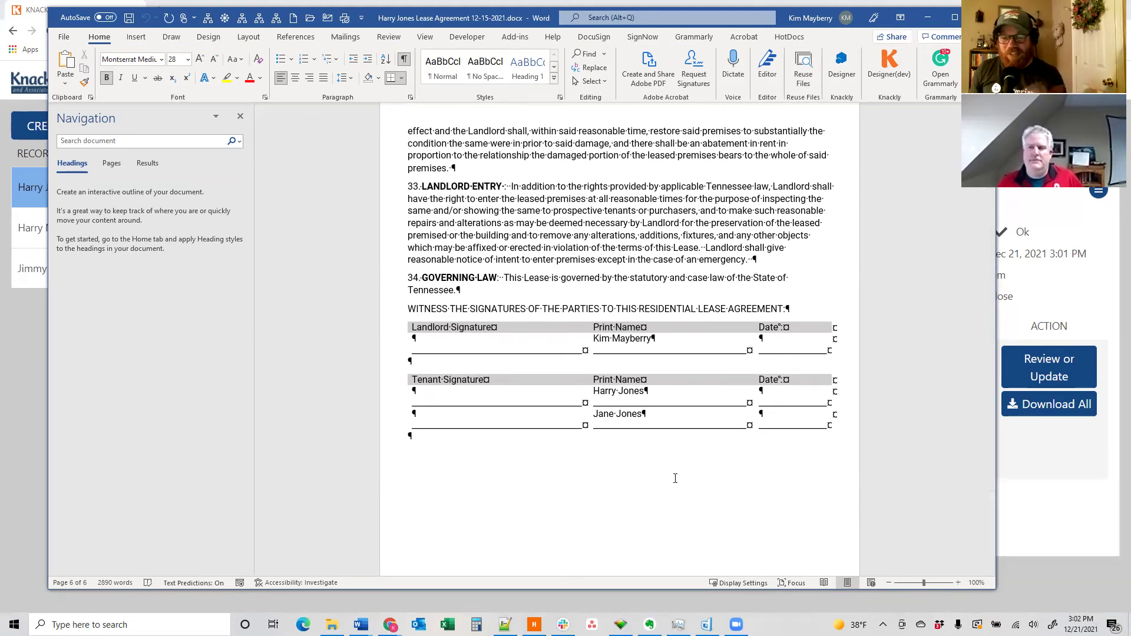
- Return to Knackly's record details listing the four generated .docx files with status Ok
{"action": "left_click", "coordinate": [1068, 503]}
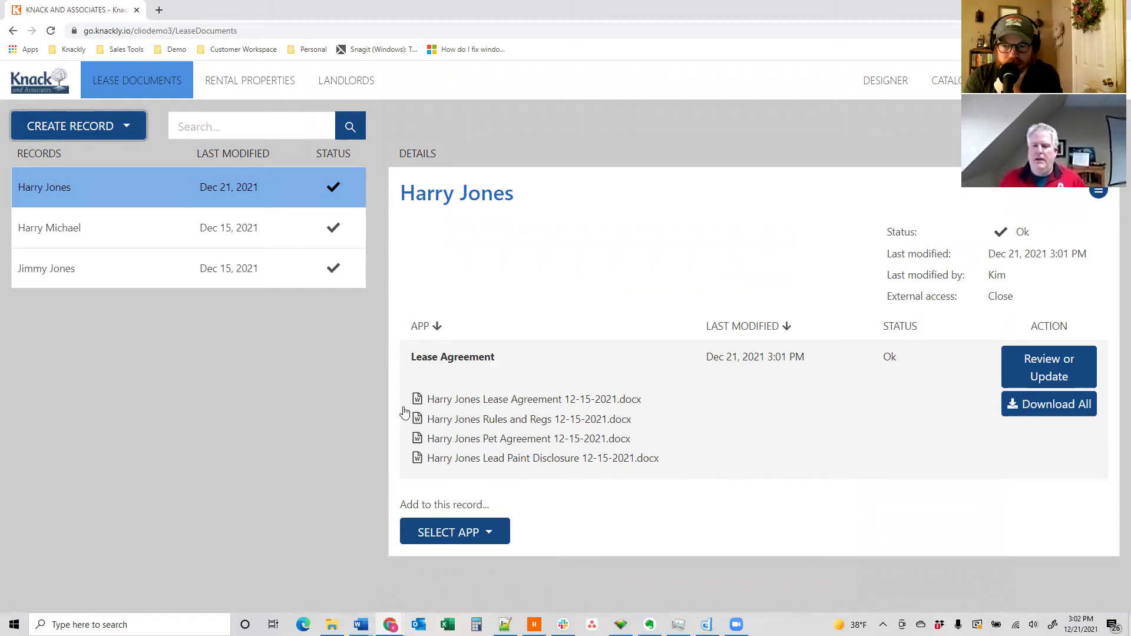
- Select the second record to view its .docx files, including the No Pet Allowed Agreement
{"action": "left_click", "coordinate": [140, 235]}
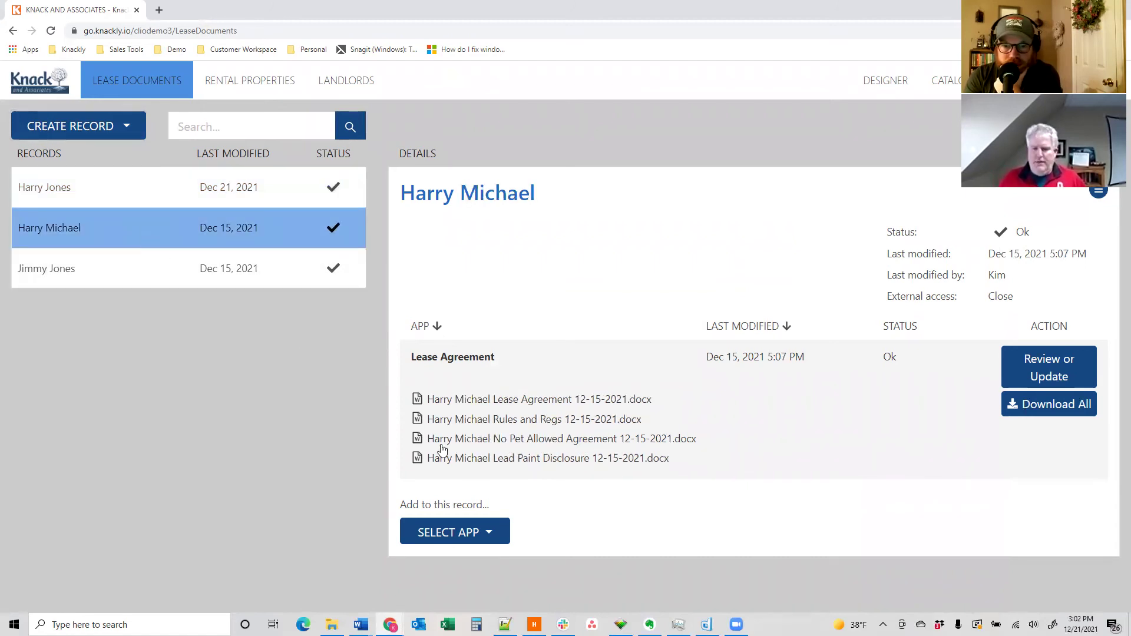